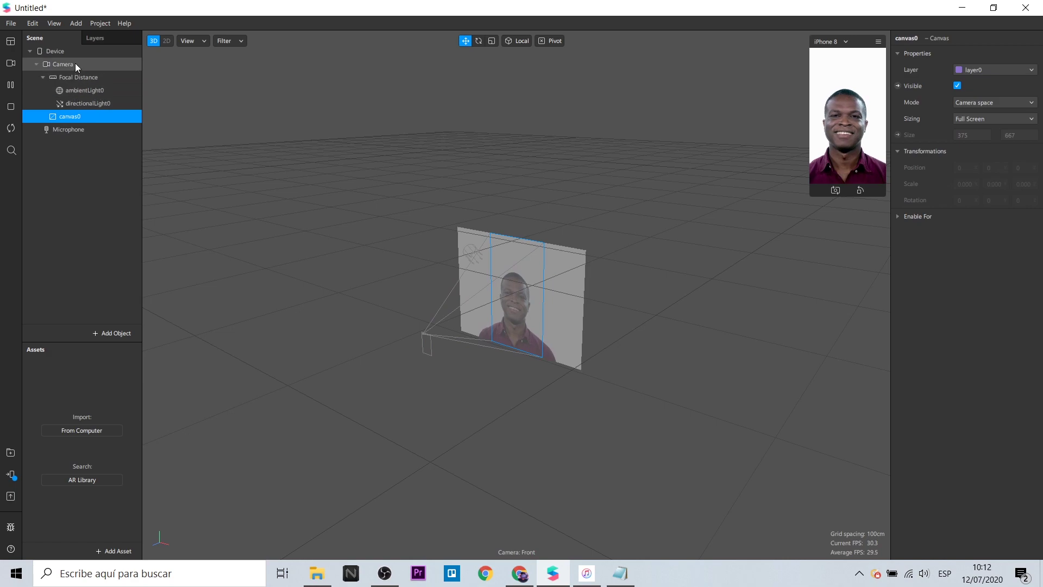
Add a rectangle inside canvas0, sized 375 by 667, and create a new material for it
right_click(96, 116)
mouse_move(132, 126)
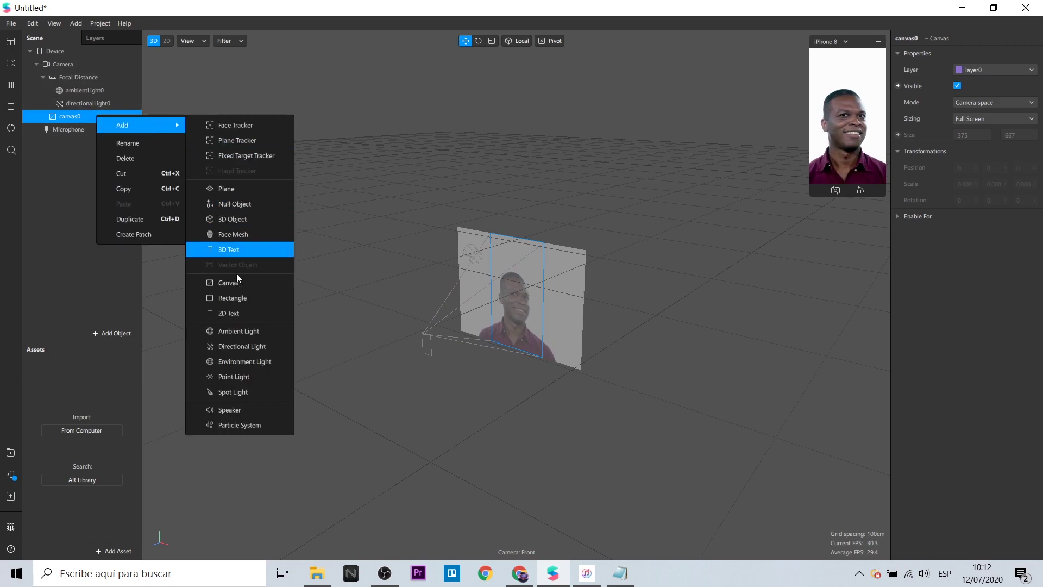
left_click(233, 295)
left_click(971, 102)
type("375")
key("Return")
left_click(1011, 102)
type("667")
key("Return")
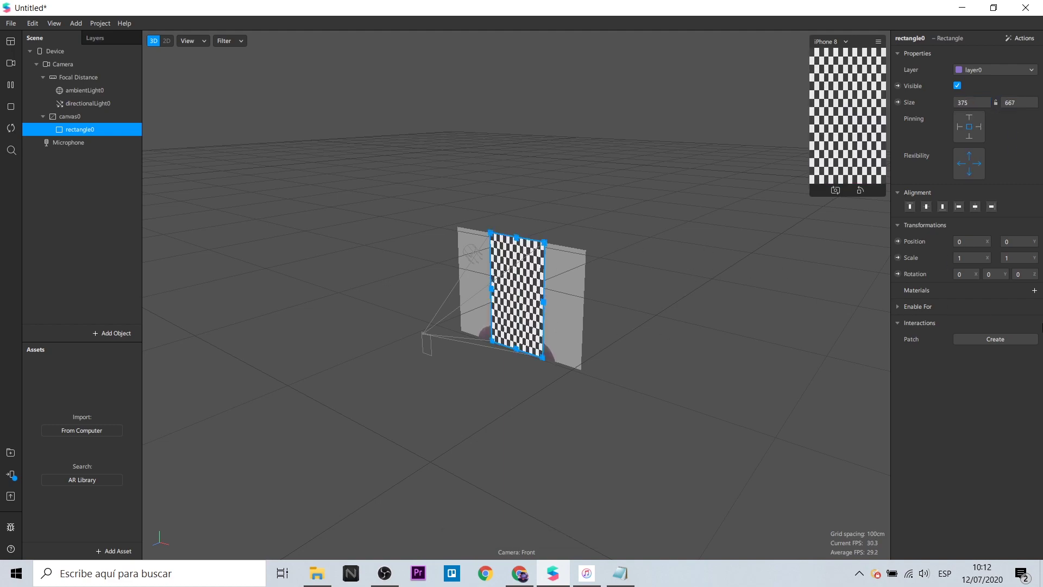
left_click(1034, 290)
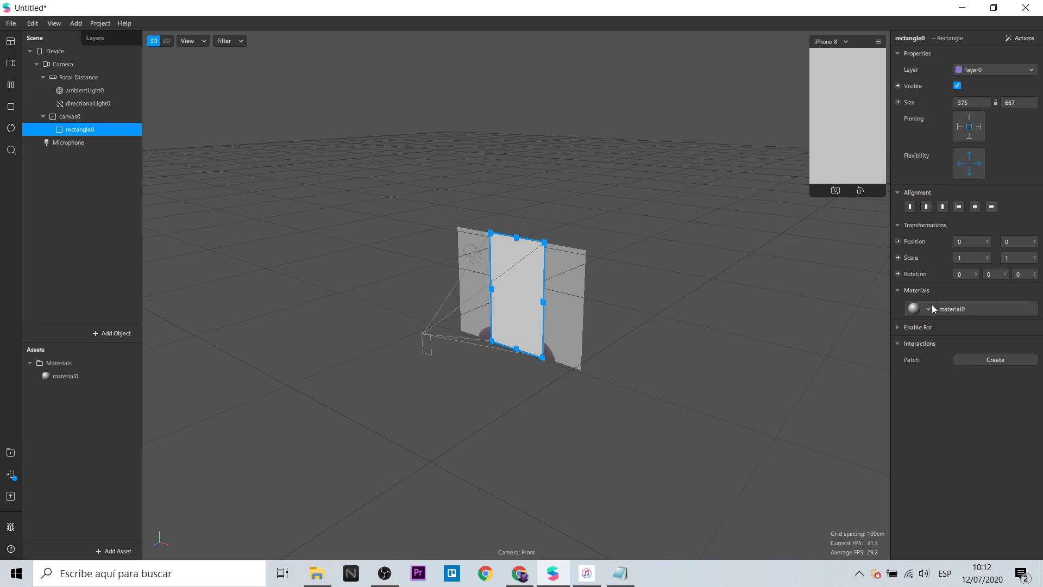
Extract the camera texture and the person segmentation mask texture from the Camera object
left_click(57, 66)
left_click(1034, 119)
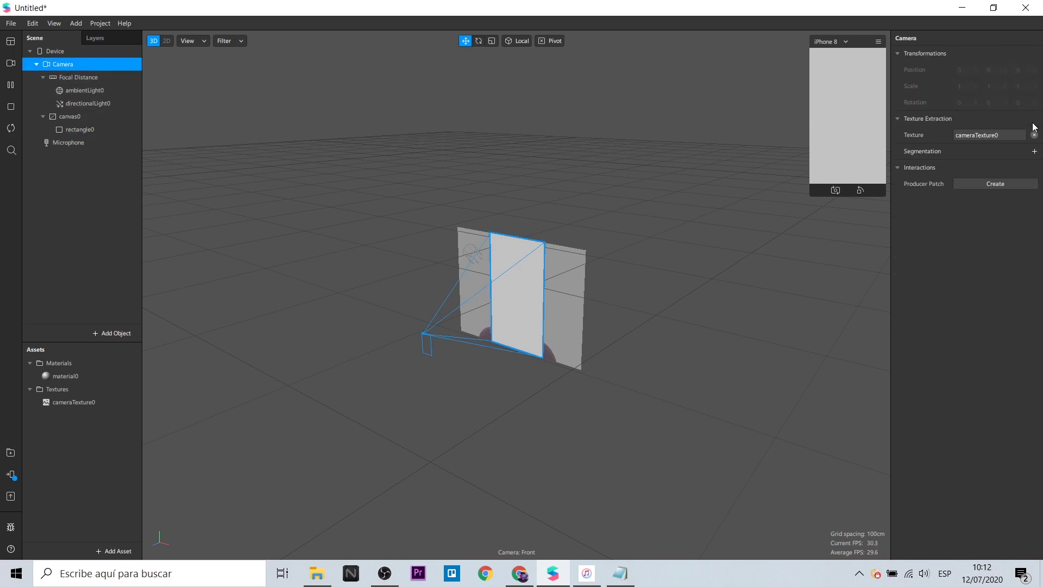
left_click(1034, 151)
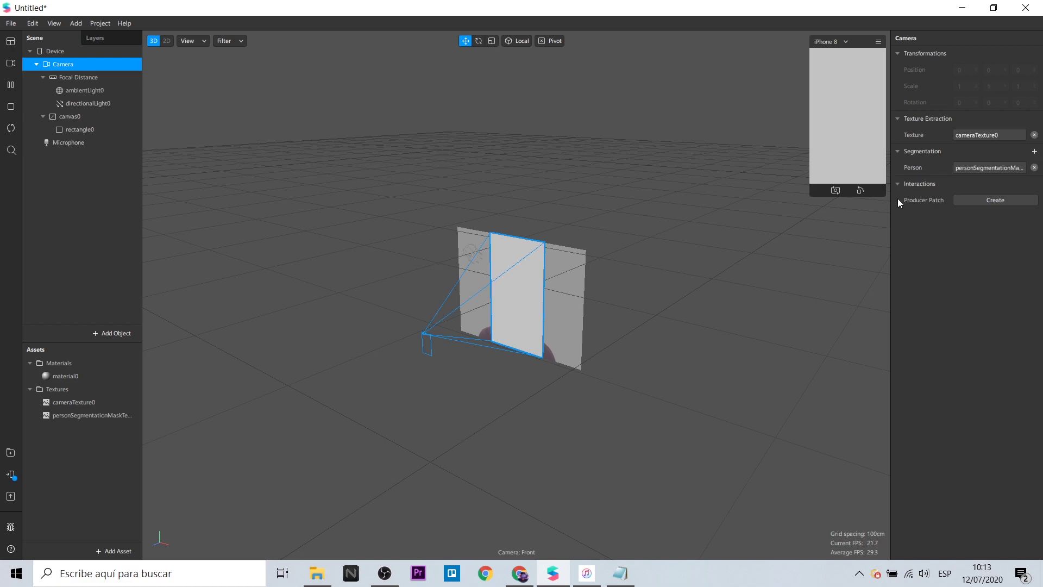
Set material0's shader type to Flat and use cameraTexture0 as its diffuse texture
left_click(80, 377)
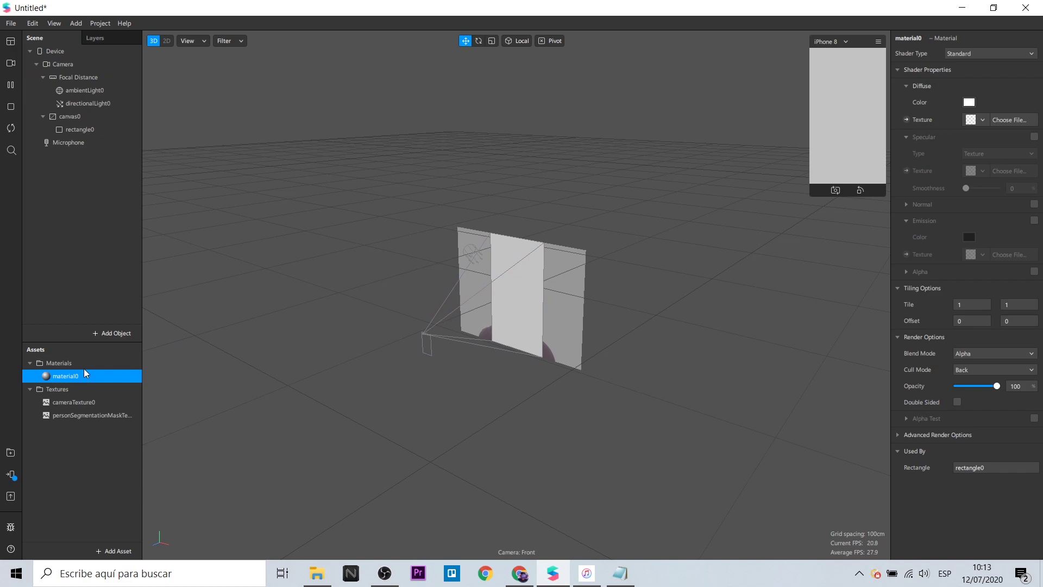
left_click(970, 54)
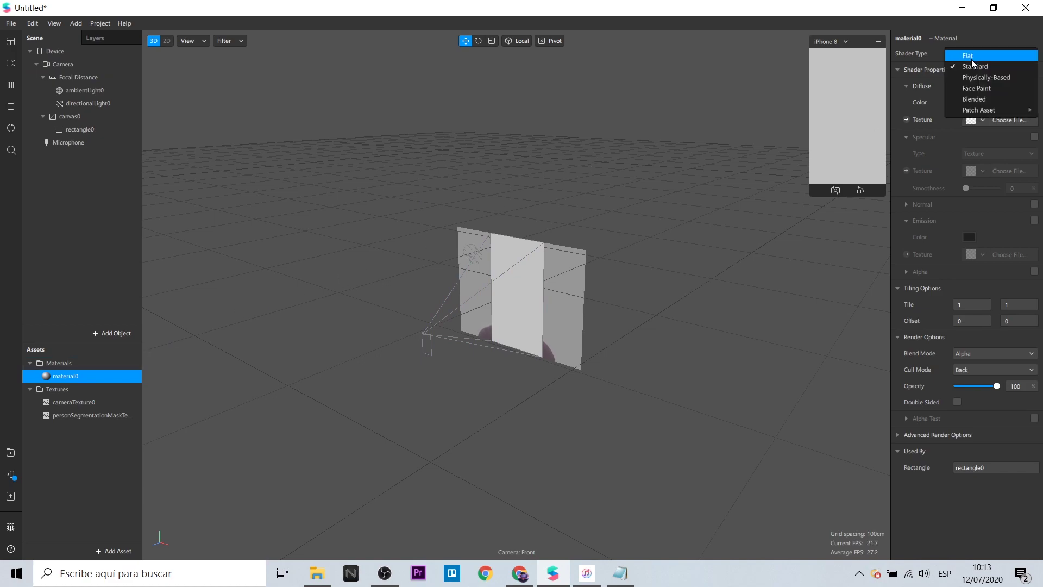
left_click(971, 56)
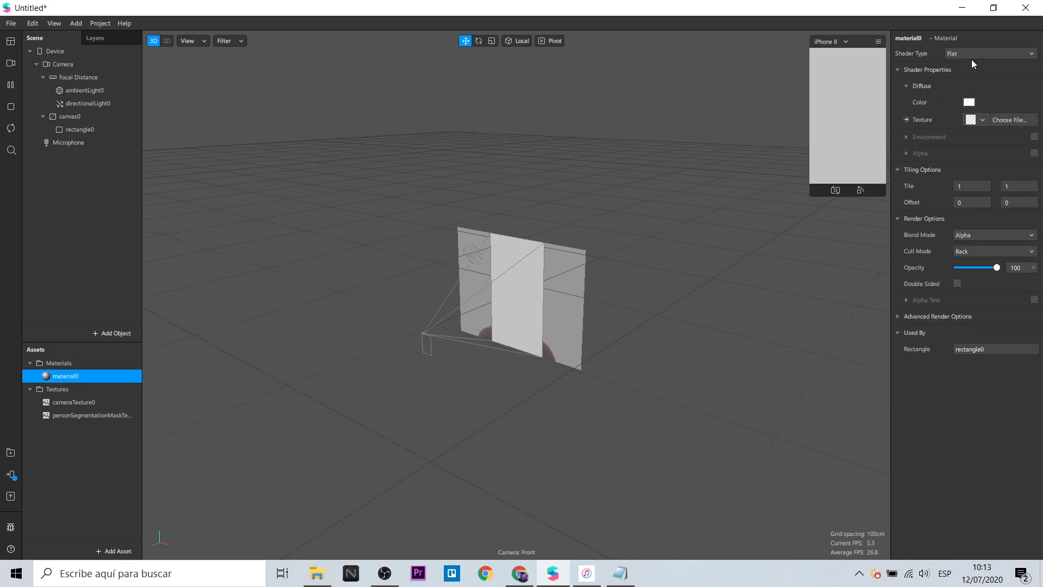
left_click(981, 121)
left_click(967, 138)
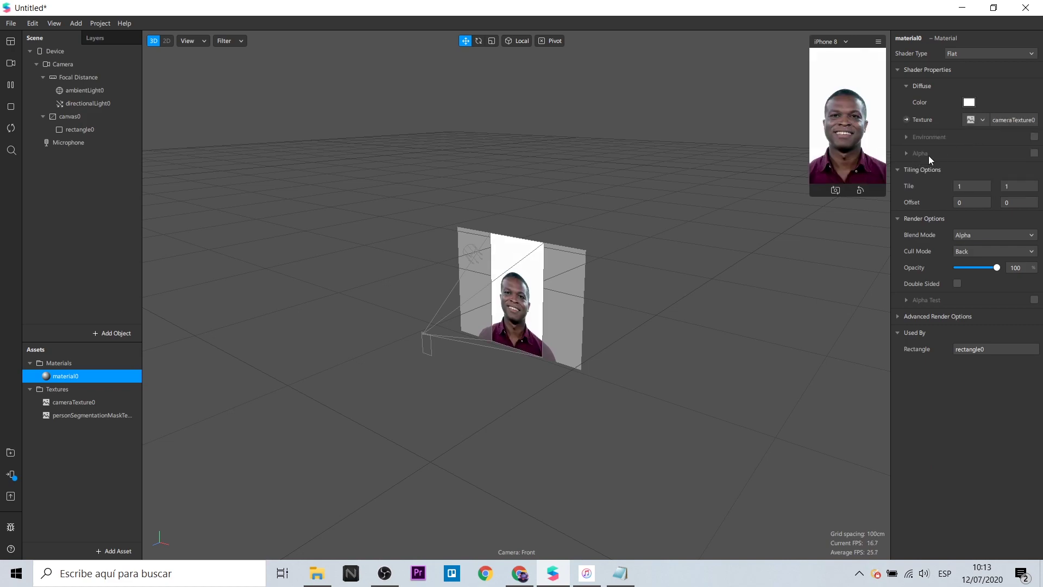
Enable alpha on material0 with the person segmentation mask as its texture, and invert it
left_click(1034, 153)
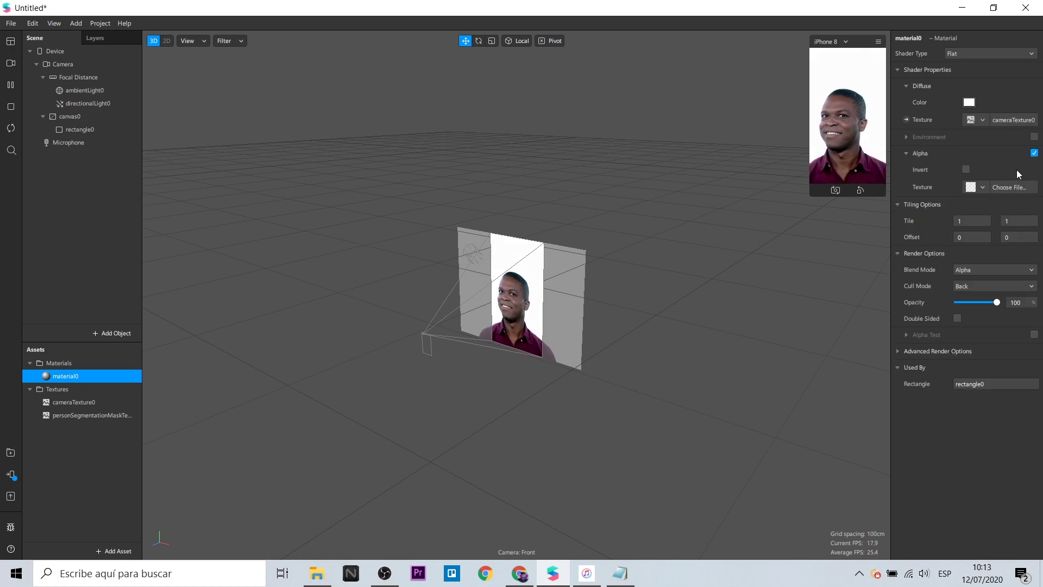
left_click(981, 190)
left_click(978, 220)
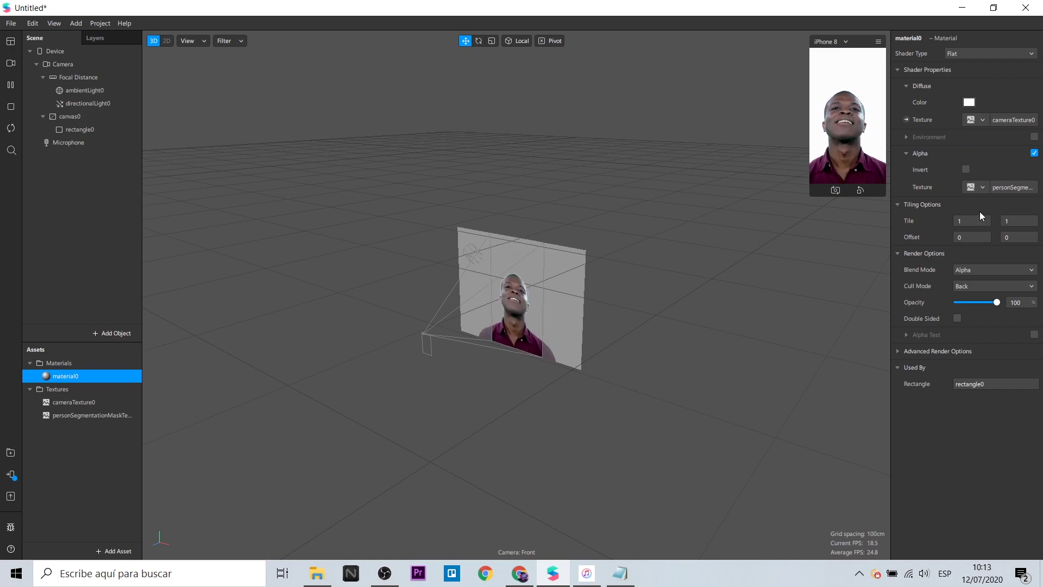
left_click(966, 169)
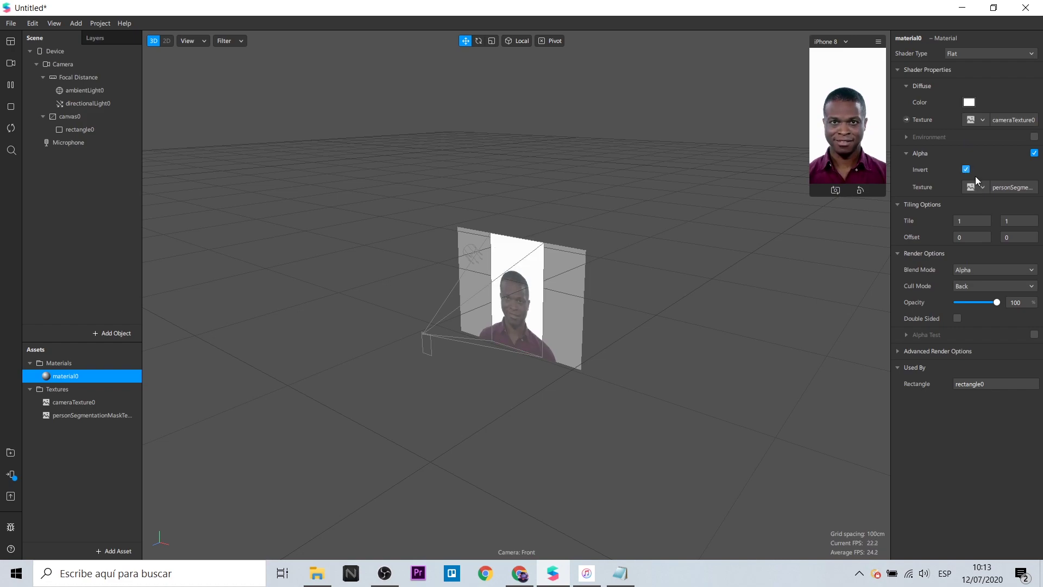
Show the Patch Editor and add patches for cameraTexture0 and the Device to it
left_click(93, 23)
left_click(60, 35)
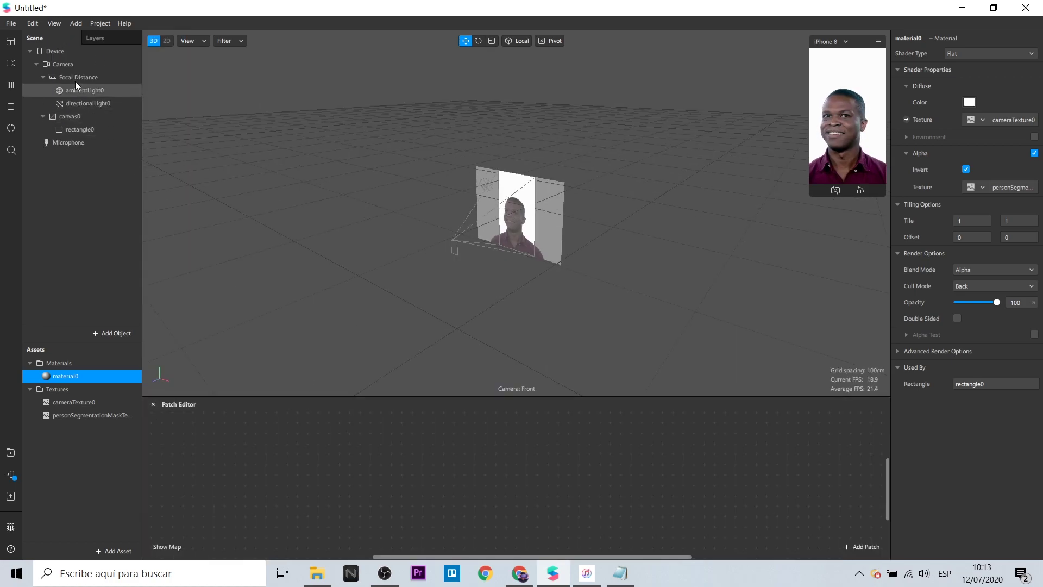
left_click_drag(74, 402, 261, 510)
left_click_drag(54, 50, 256, 454)
left_click(346, 462)
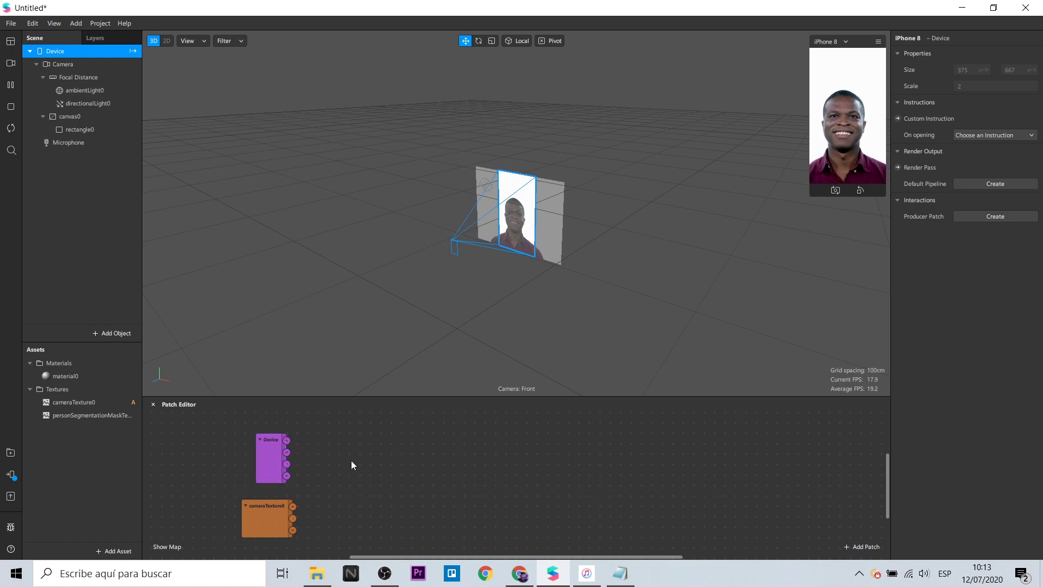
Add a Scene Render Pass patch, wiring cameraTexture0 to its Background and the Device to its Scene Object
double_click(351, 461)
type("scene")
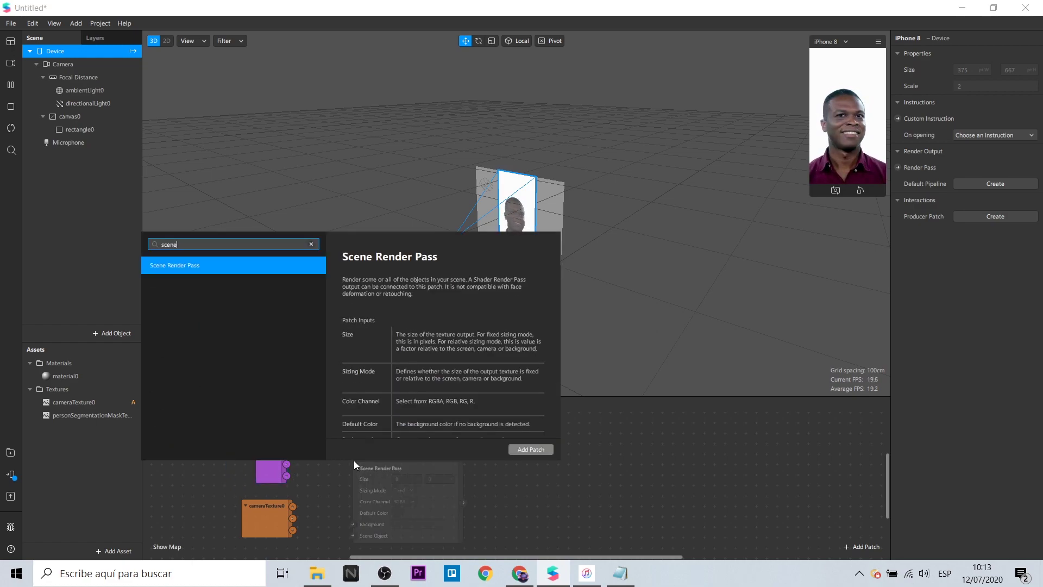
key("Return")
left_click_drag(363, 464, 328, 484)
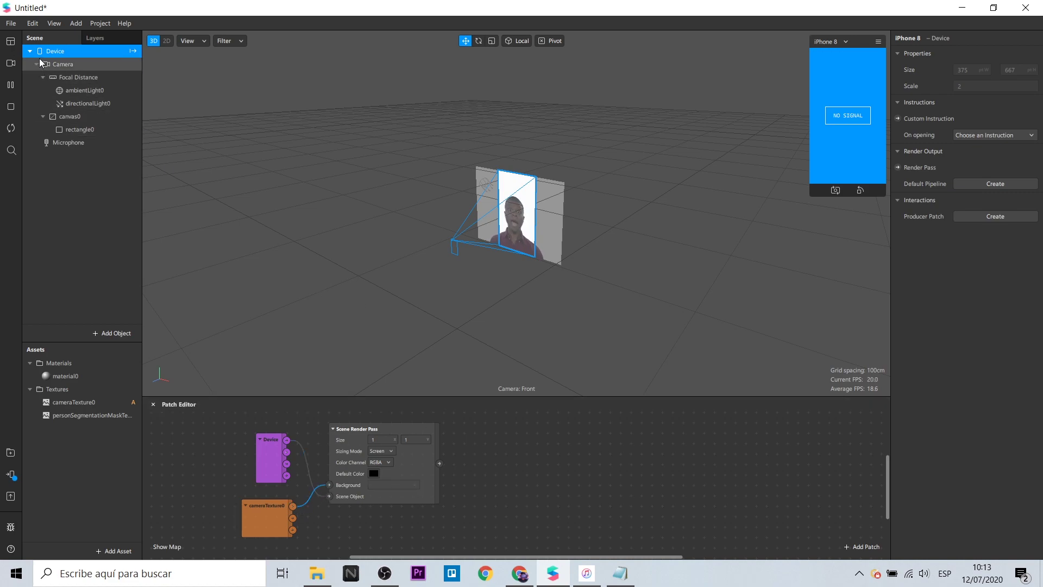
Create the Device's Render Pass patch, connect the Scene Render Pass output to it, and tidy the patch layout
left_click(897, 167)
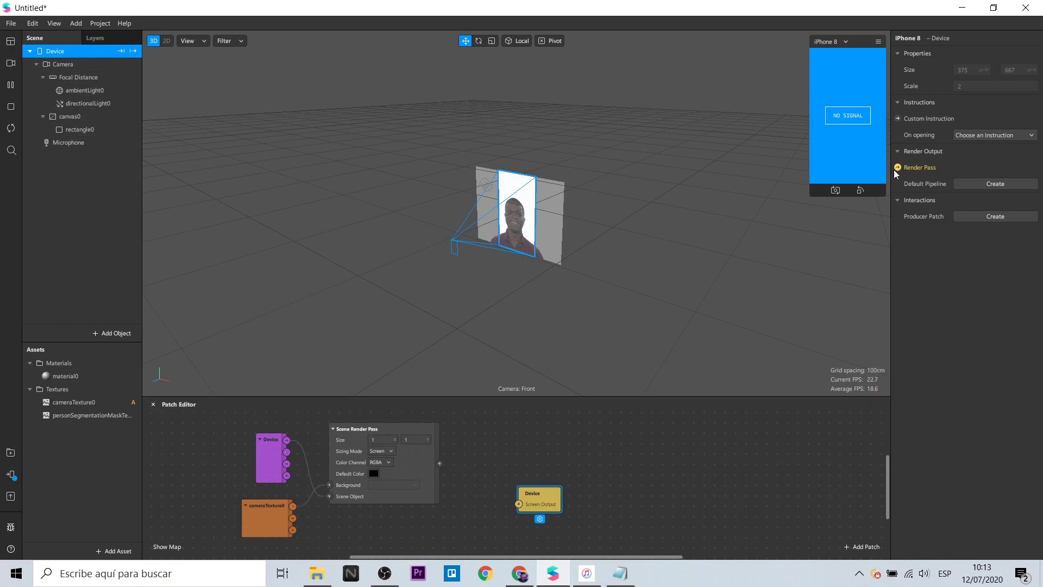
left_click_drag(440, 463, 510, 452)
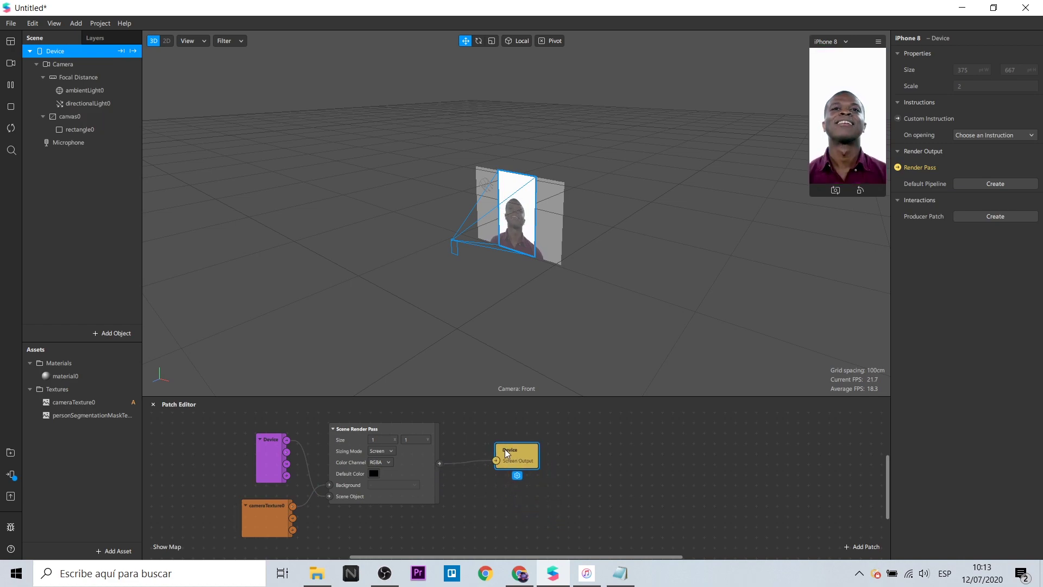
left_click(693, 469)
scroll(693, 469, "down", 2)
left_click_drag(269, 494, 251, 500)
left_click(326, 501)
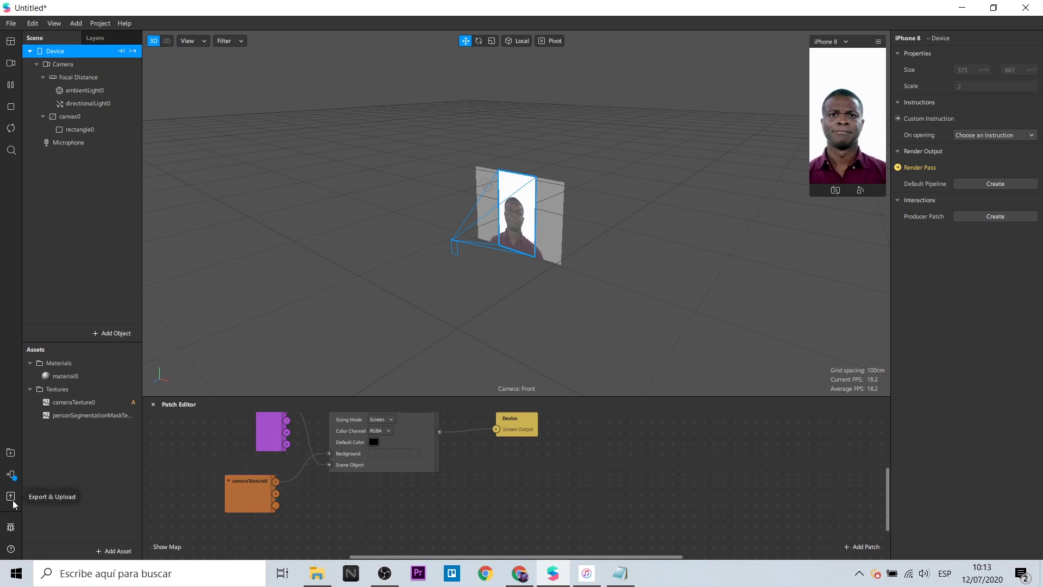
Import the Tritone Color shader from the AR Library's patch assets and close the library
left_click(11, 453)
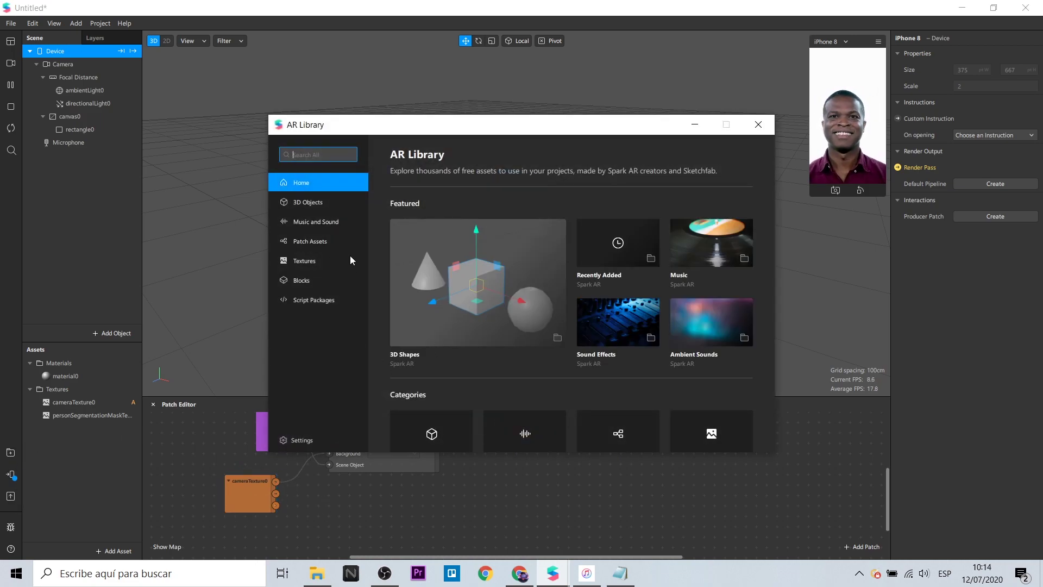
left_click(307, 240)
left_click(465, 318)
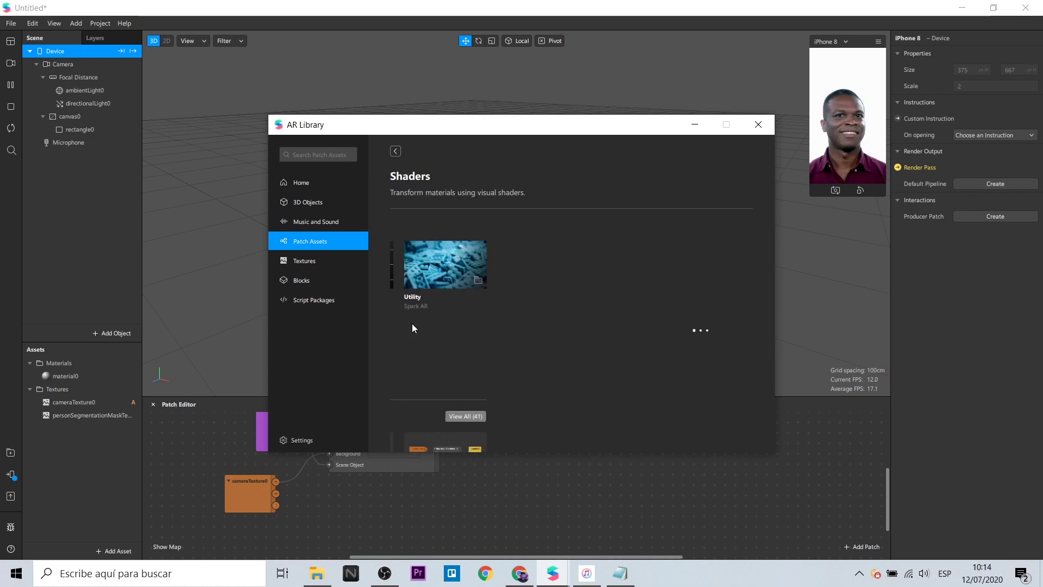
left_click(710, 326)
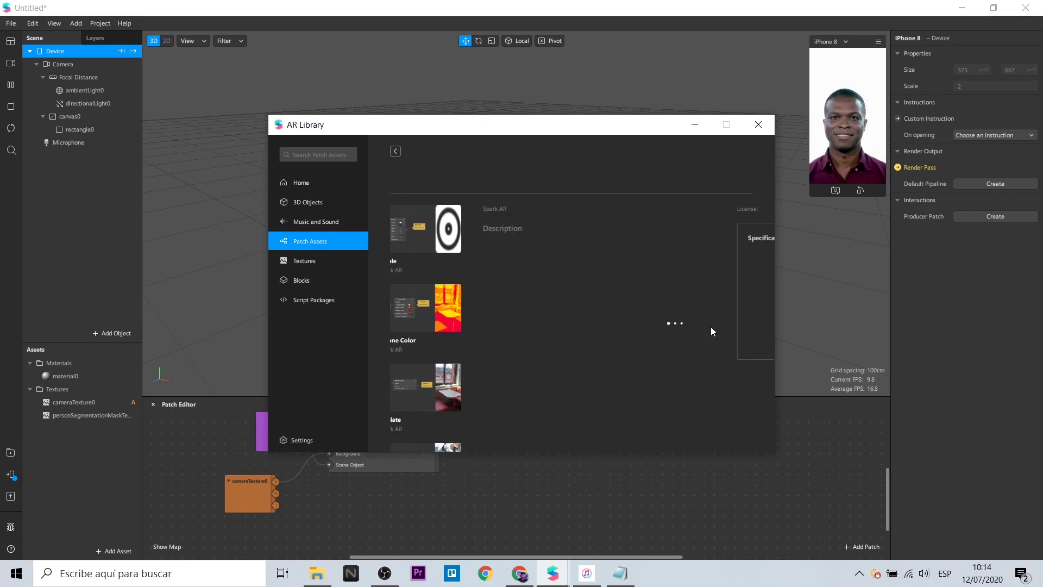
left_click(699, 178)
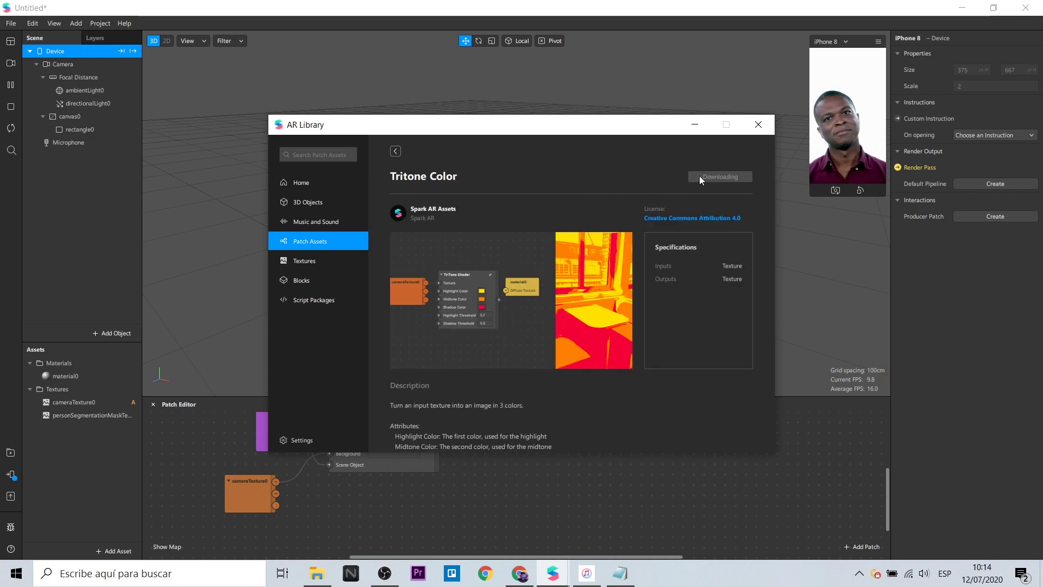
left_click(758, 124)
Place the TriTone Shader in the patch graph and connect cameraTexture0's RGBA output to its Texture input
left_click_drag(72, 441, 353, 495)
left_click_drag(276, 483, 329, 502)
scroll(512, 489, "down", 1)
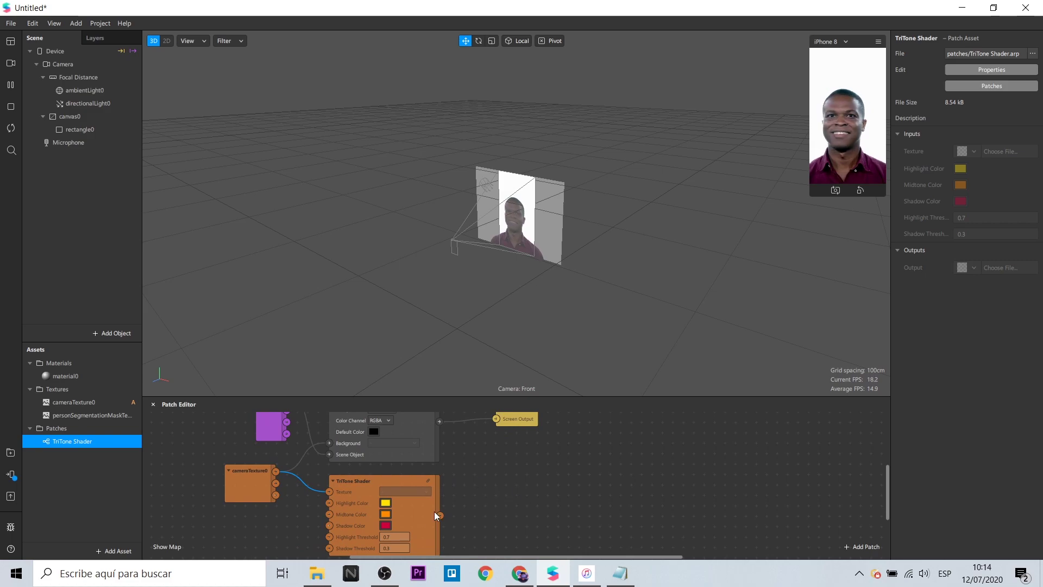
Set the TriTone Shader's highlight color to pink, midtone color to blue and shadow color to yellow
left_click(386, 502)
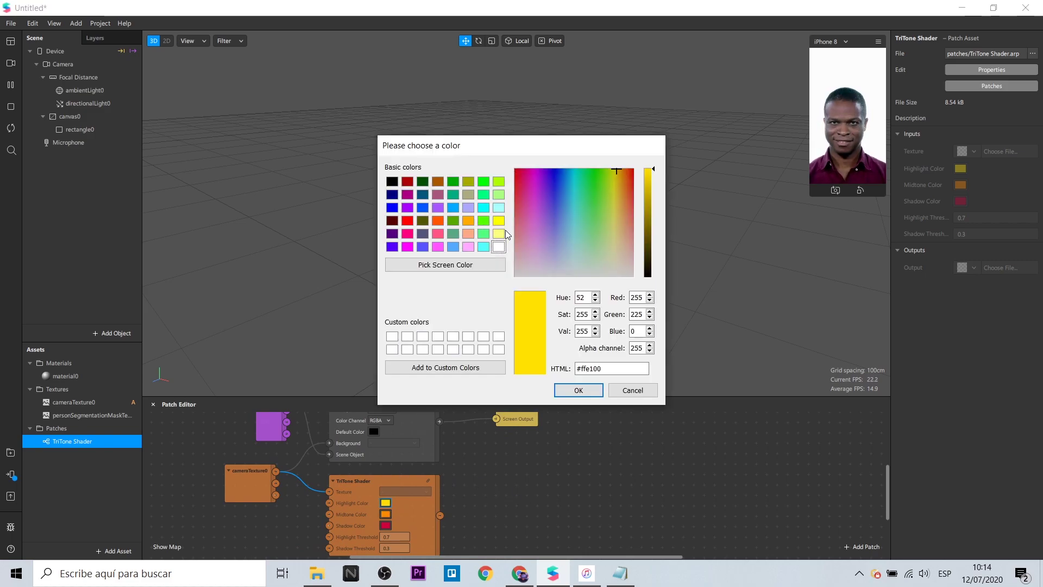
left_click(533, 203)
key("Return")
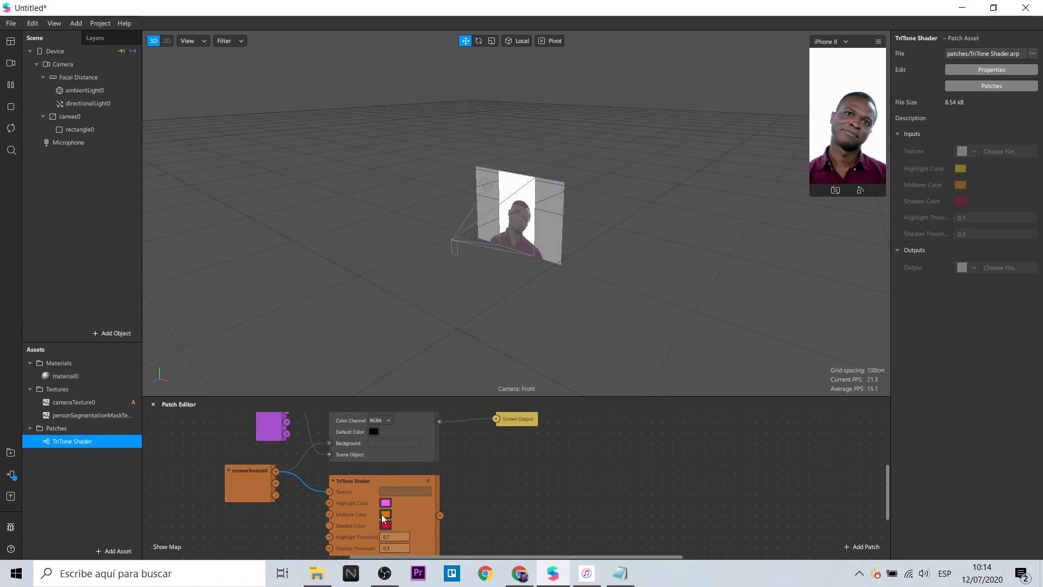
left_click(386, 513)
left_click(546, 179)
key("Return")
left_click(387, 525)
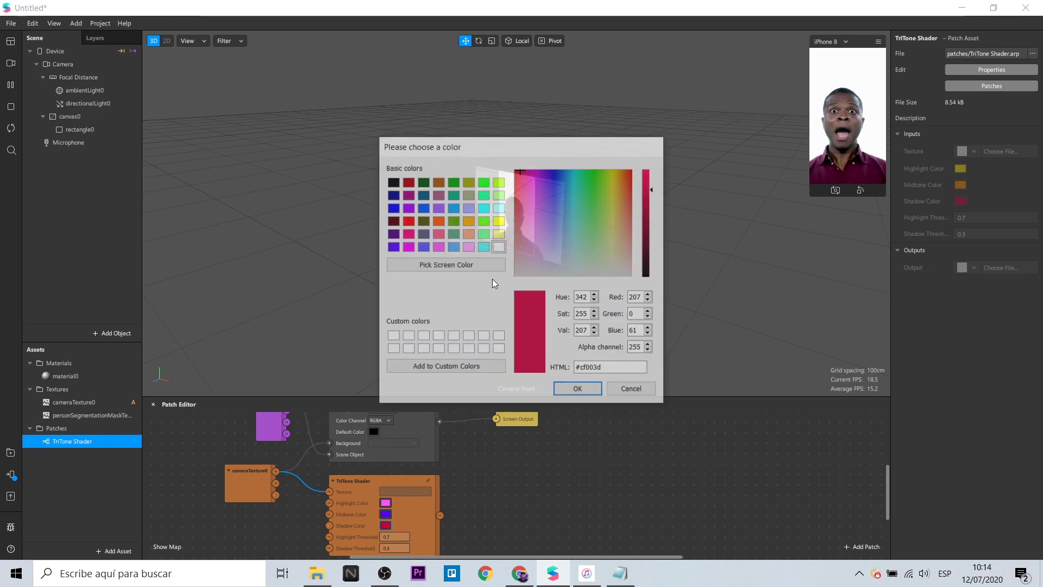
left_click(499, 220)
left_click(578, 390)
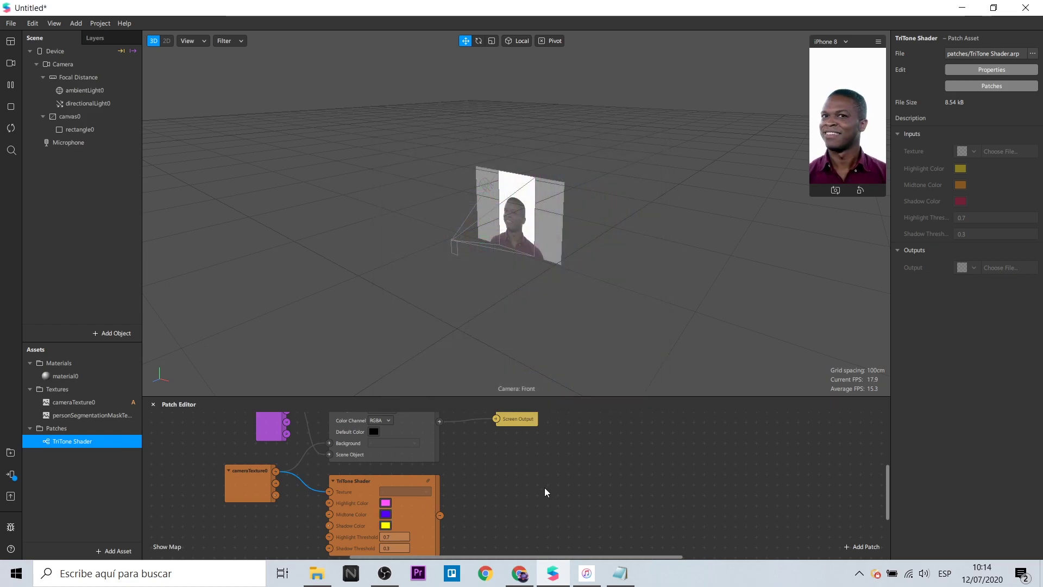
Add a Sender patch and connect the TriTone Shader's output to it
scroll(544, 489, "down", 1)
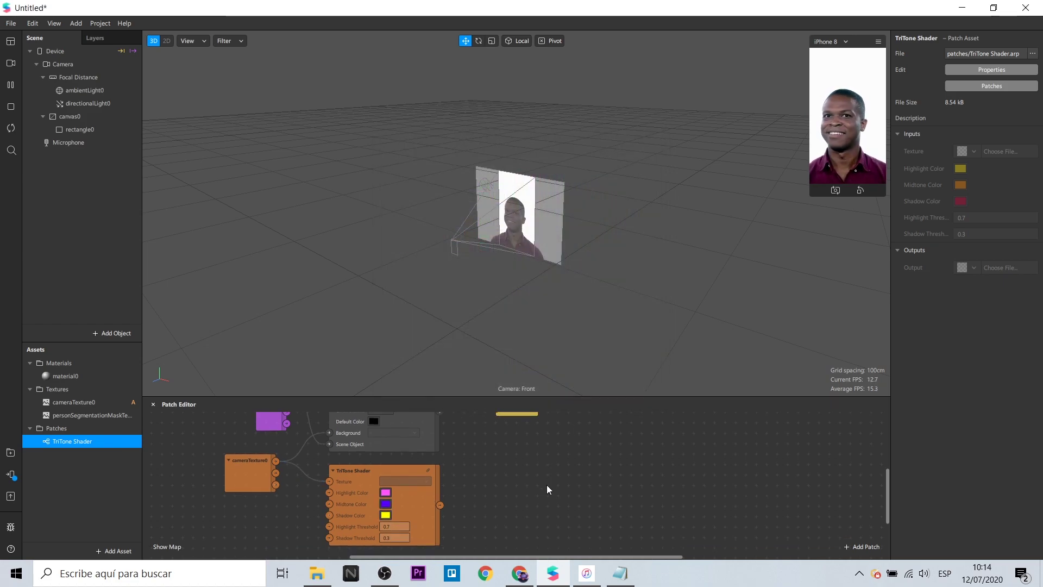
double_click(509, 475)
type("sender")
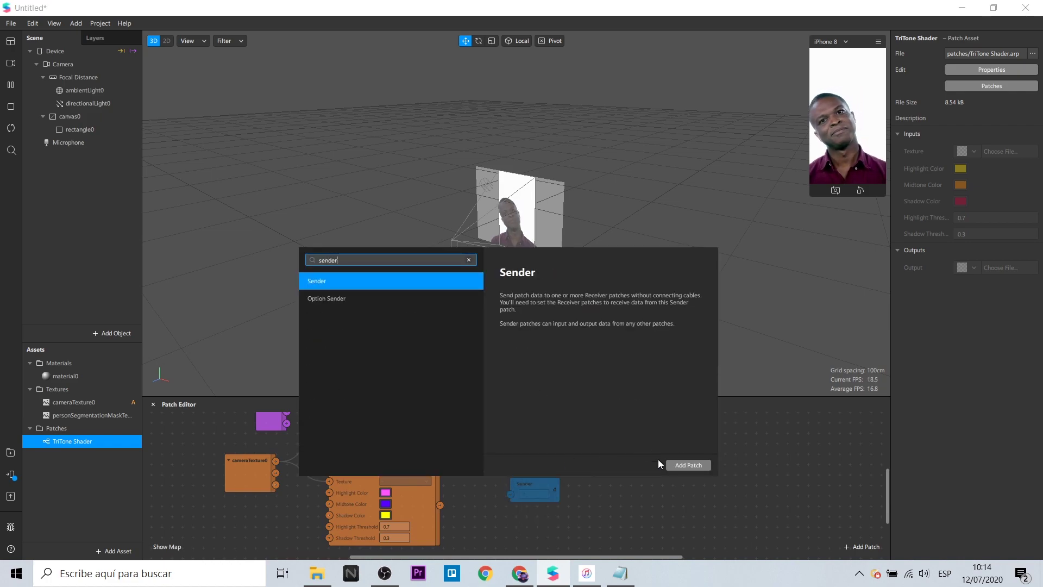
left_click(687, 465)
left_click_drag(440, 505, 511, 495)
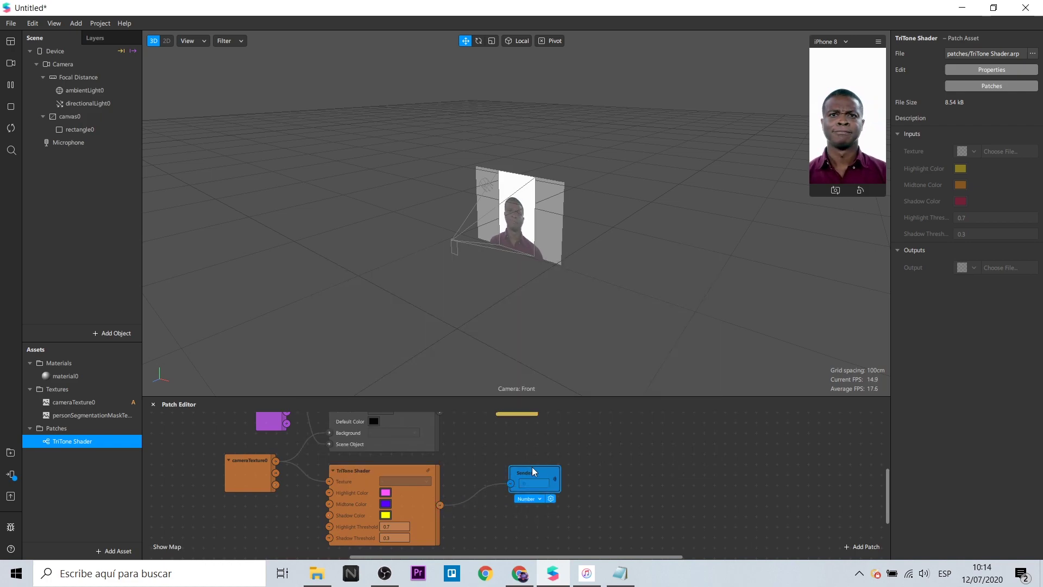
Set the Sender patch's data type to Texture and rename it "Sender camera"
left_click(535, 494)
left_click(535, 502)
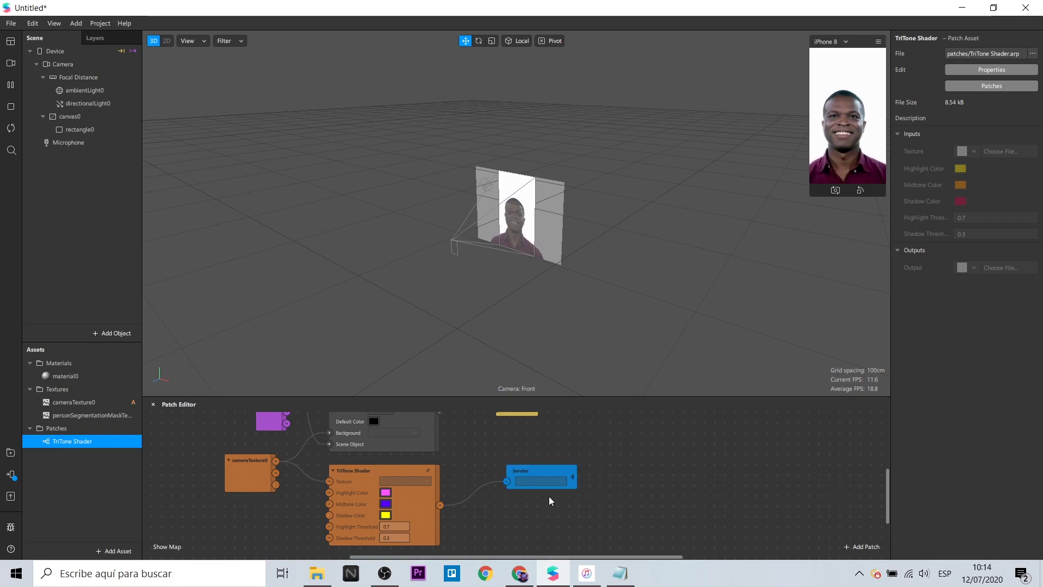
left_click(547, 472)
type("camera")
key("Return")
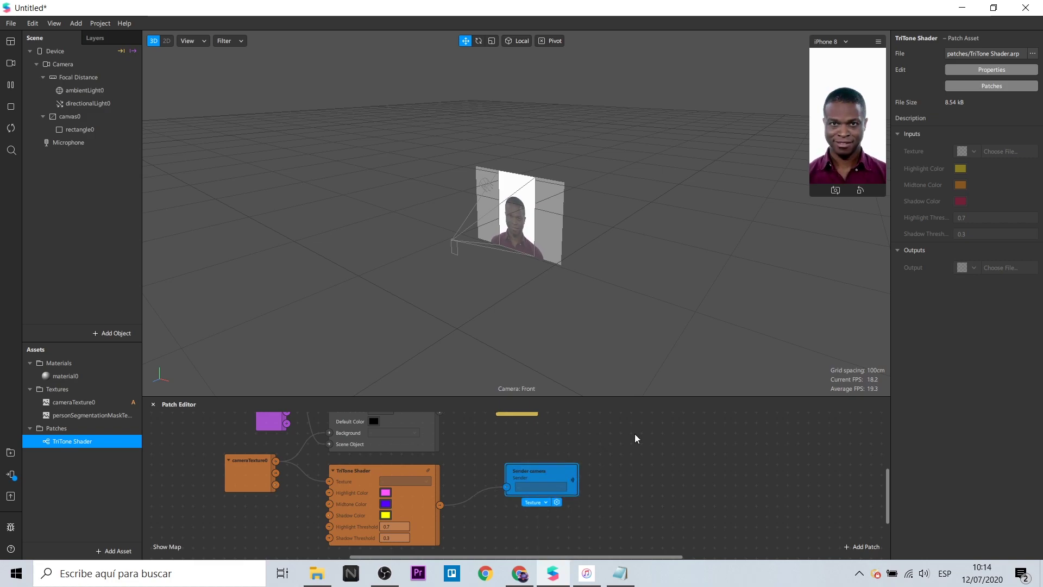
Add a Delay Frame patch and connect cameraTexture0's RGBA output to its First Frame input
scroll(736, 490, "down", 2)
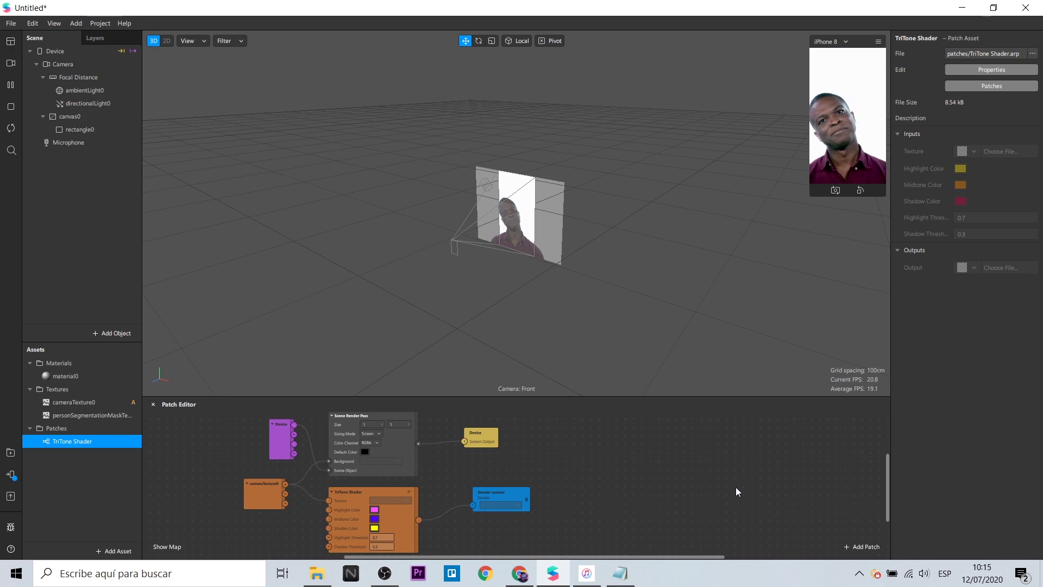
double_click(736, 492)
type("del")
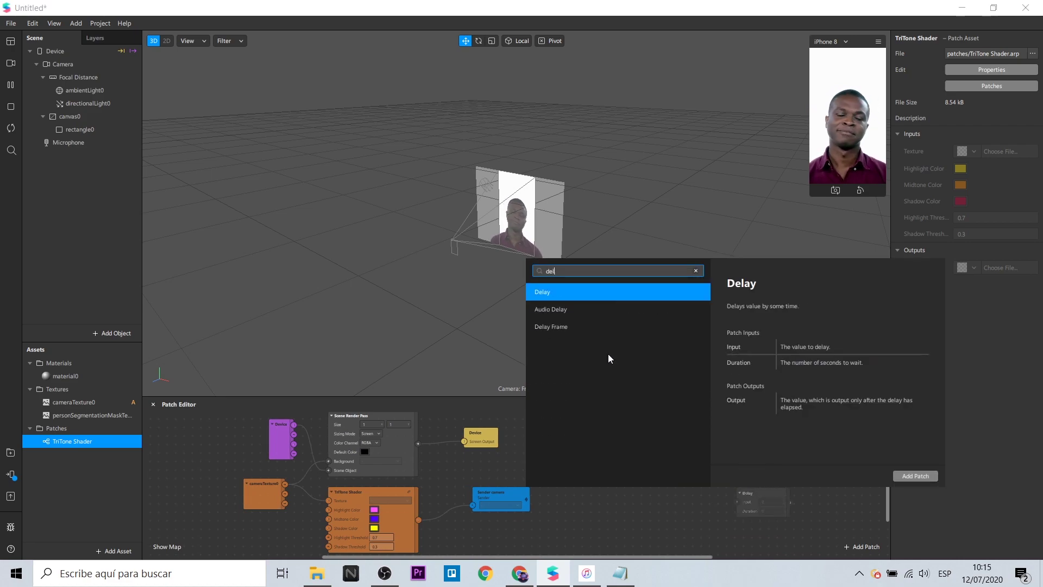
key("Down")
key("Down")
key("Return")
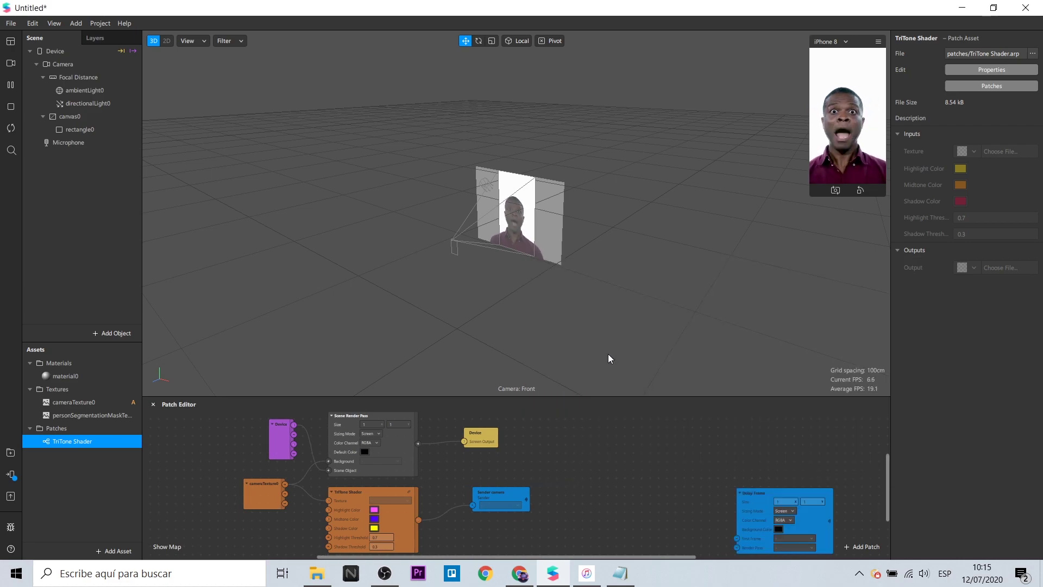
left_click_drag(762, 489, 709, 445)
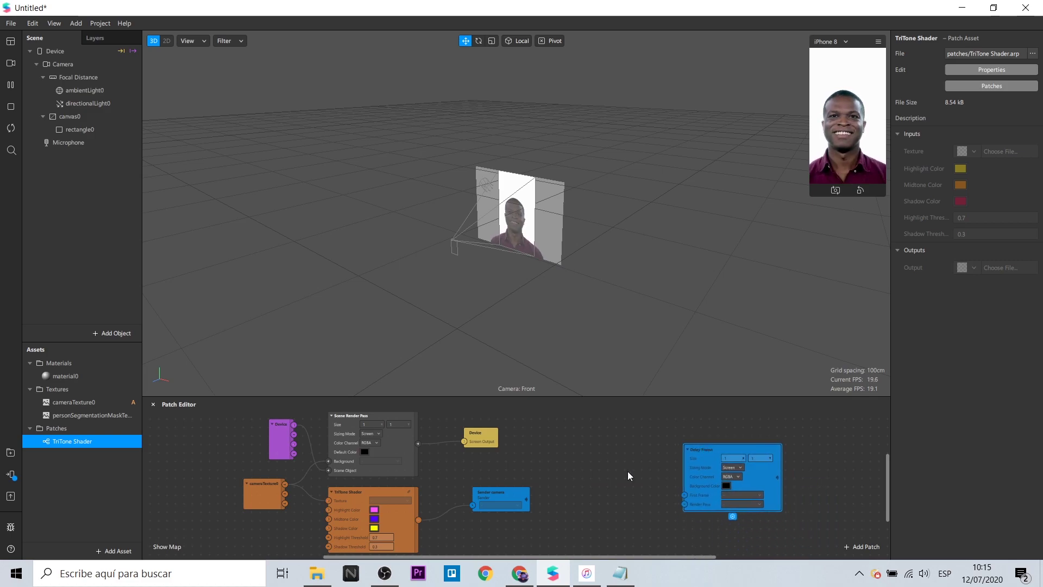
left_click_drag(286, 483, 685, 495)
left_click_drag(708, 448, 748, 425)
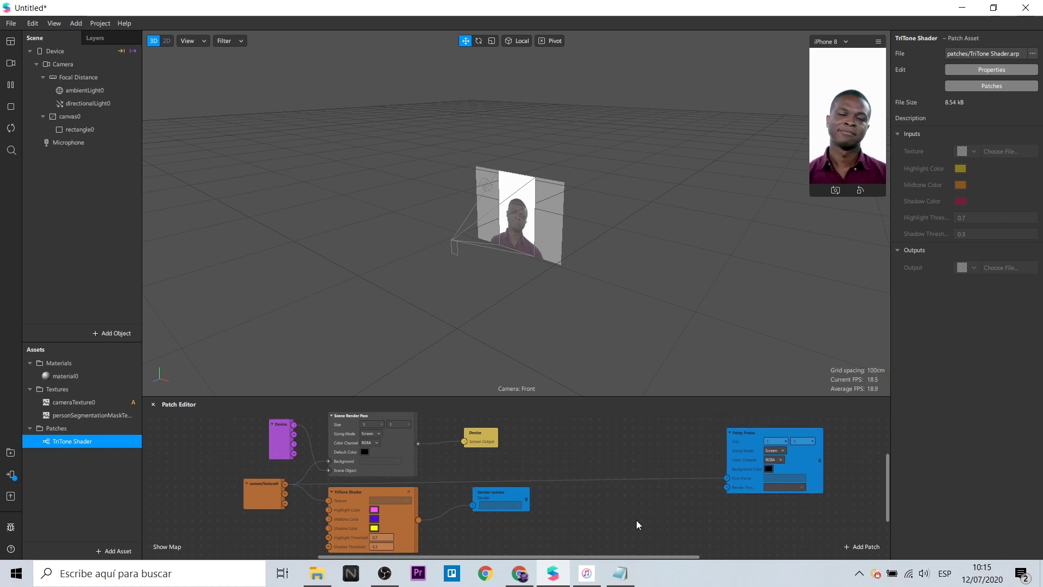
Add a Shader Render Pass patch and connect its Texture output to the Delay Frame's Render Pass input
scroll(609, 519, "down", 1)
double_click(582, 517)
type("shader")
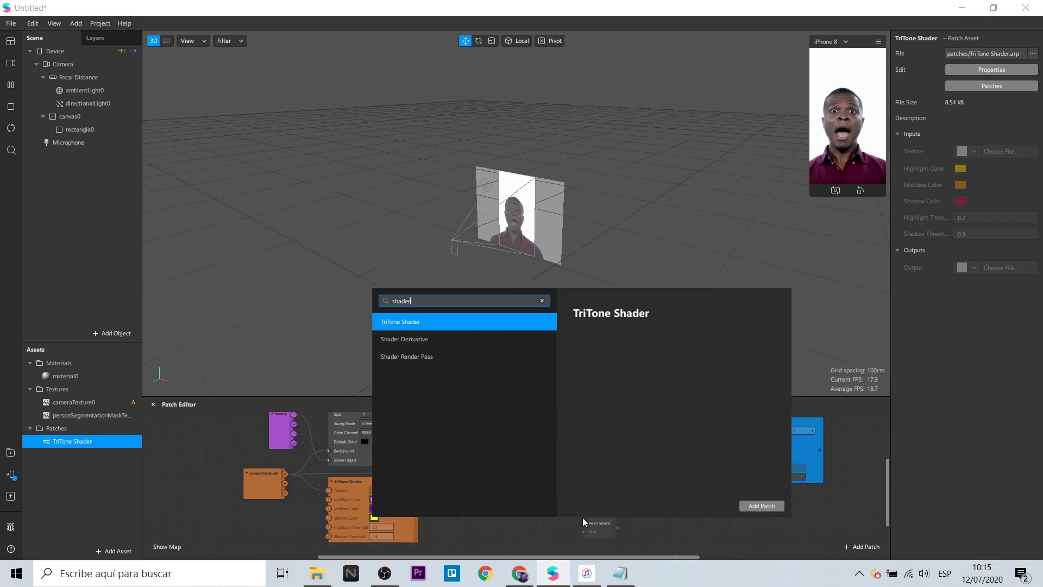
left_click(422, 357)
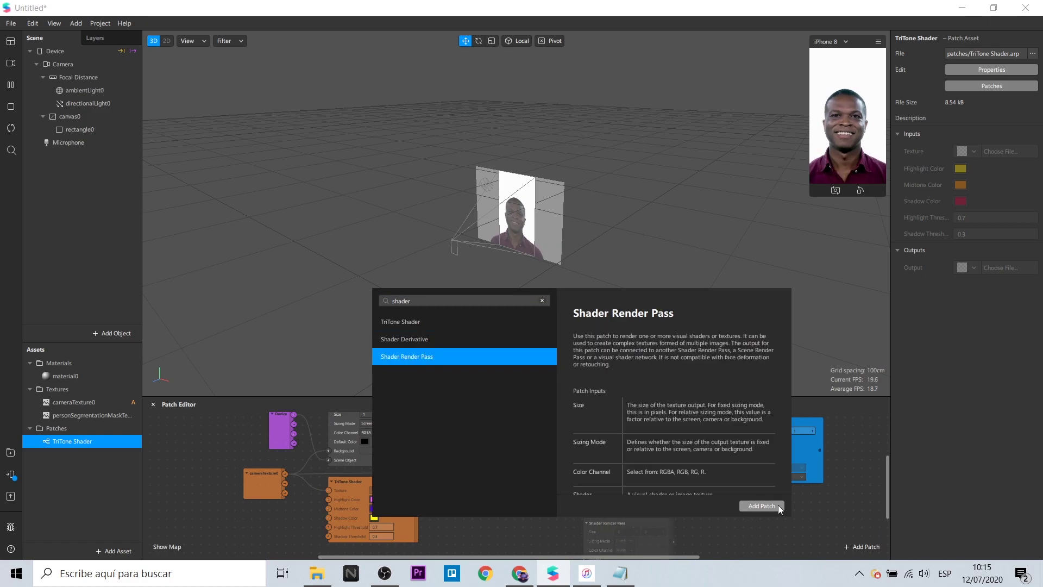
left_click(761, 506)
scroll(712, 499, "down", 1)
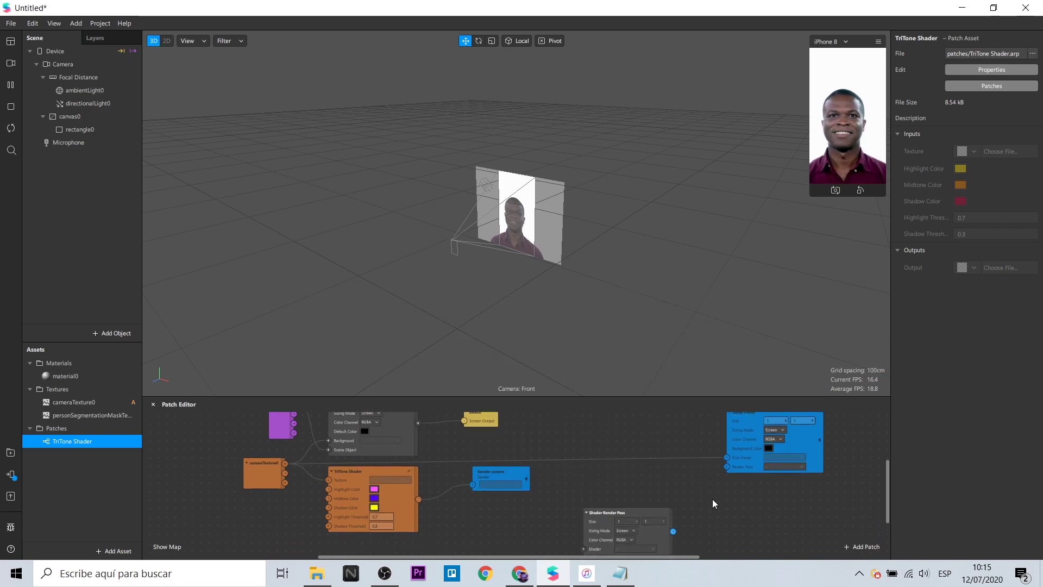
left_click_drag(724, 466, 727, 466)
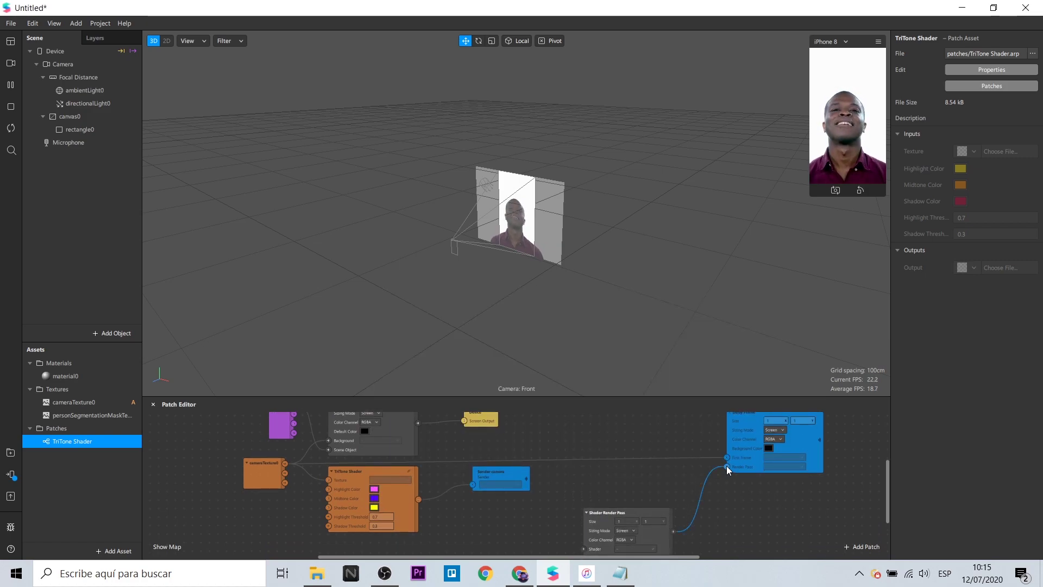
scroll(674, 491, "down", 1)
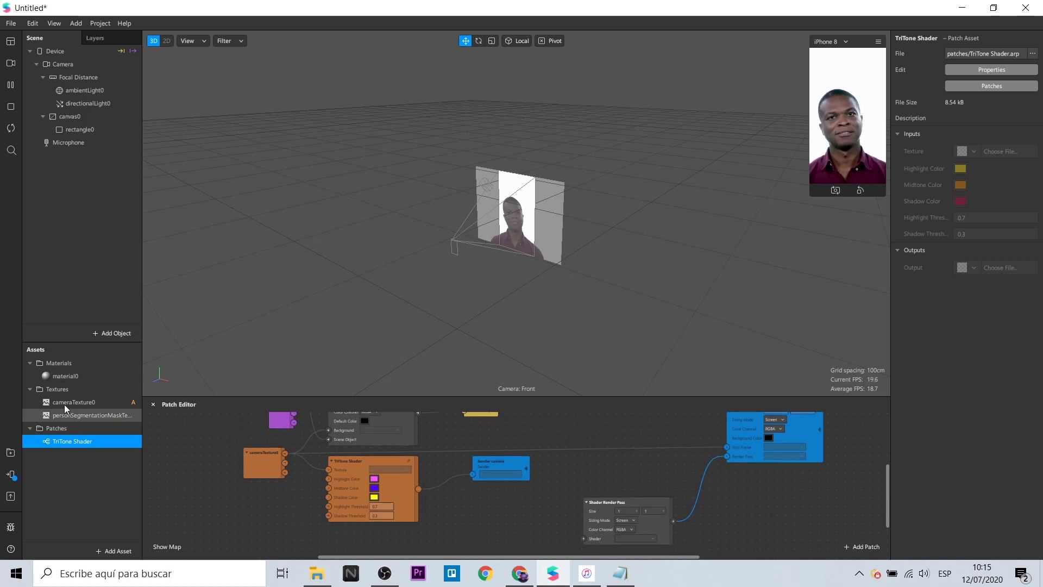
Create a patch for material0's diffuse texture and connect the Shader Render Pass's Texture output to it
left_click(63, 377)
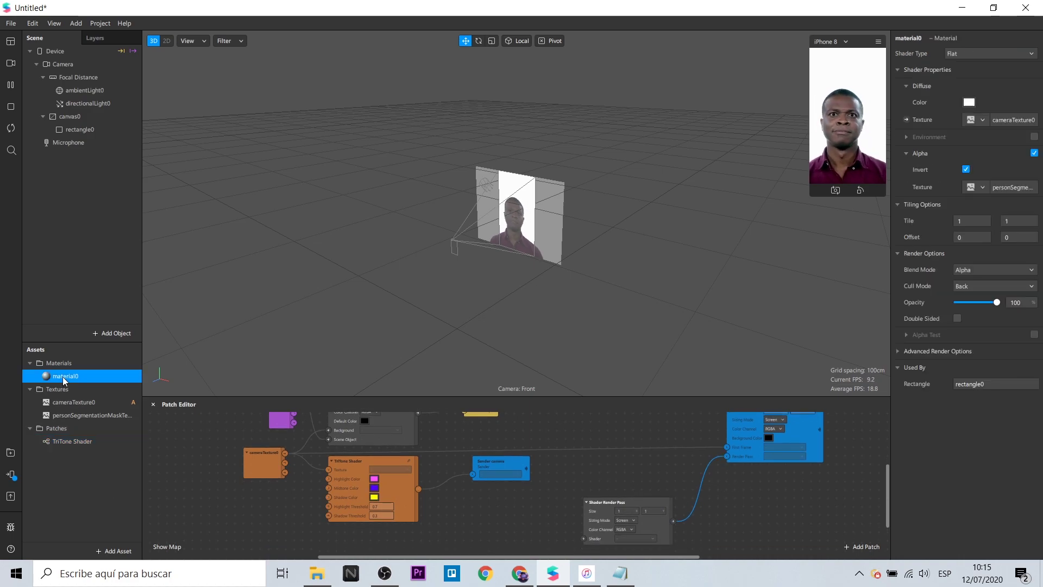
left_click(905, 120)
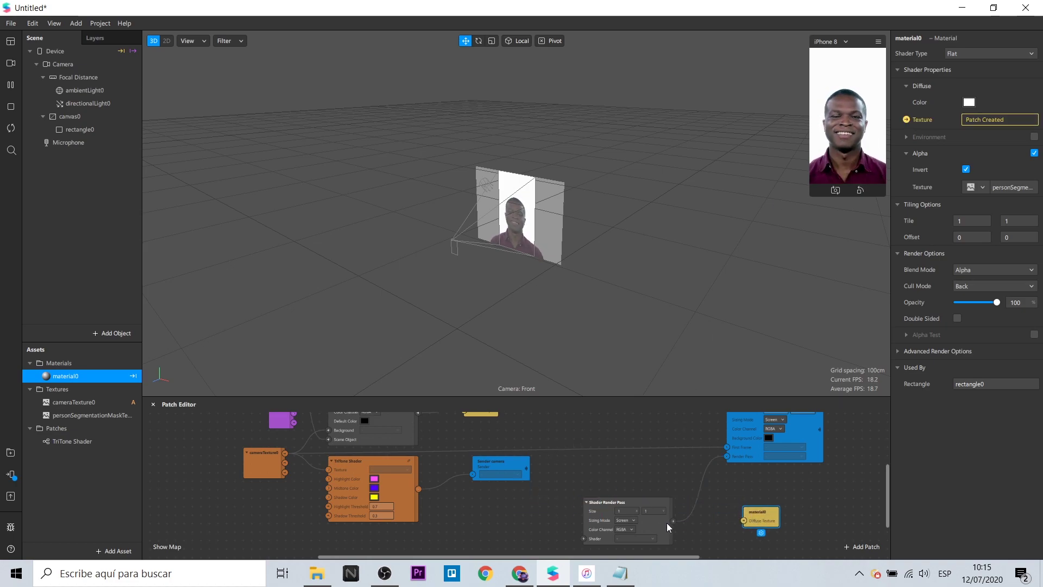
left_click_drag(672, 521, 743, 520)
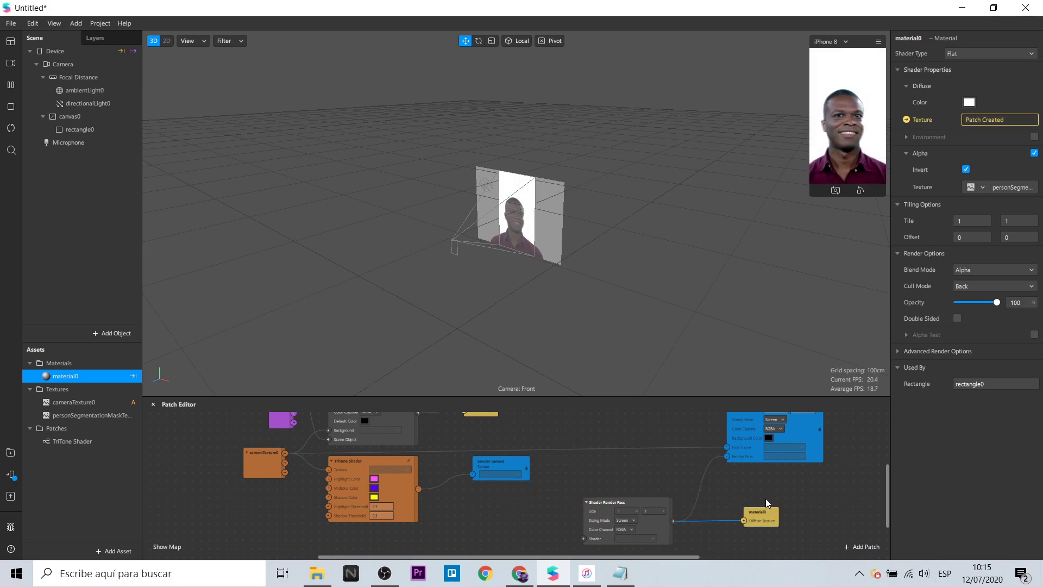
scroll(764, 487, "down", 3)
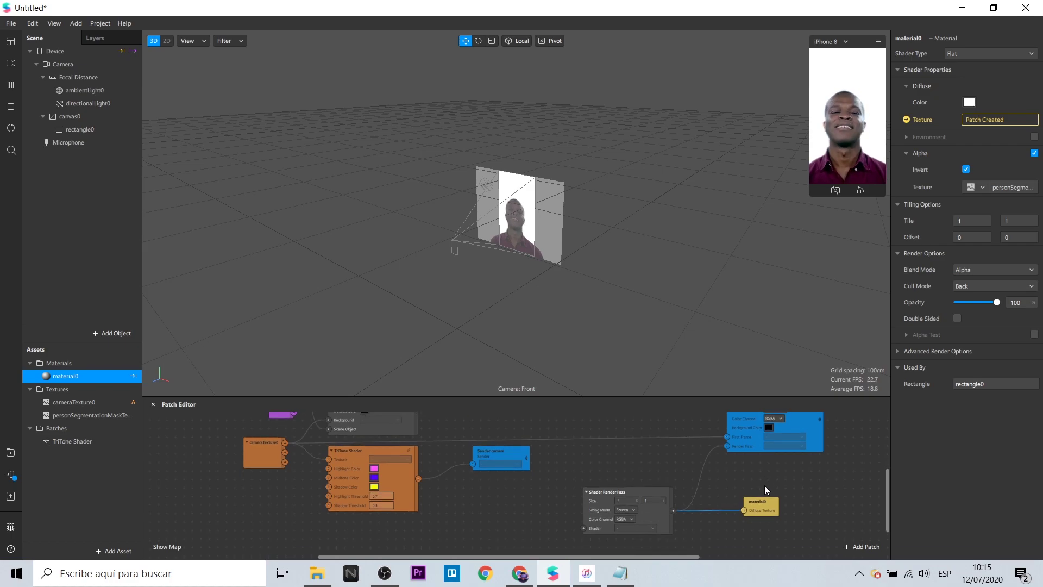
left_click_drag(623, 490, 631, 499)
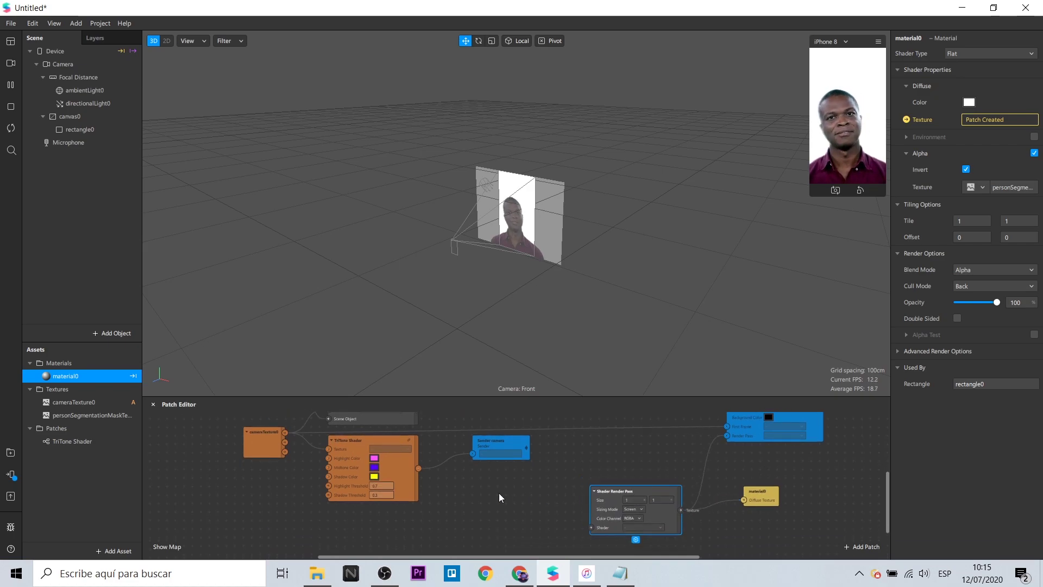
Add a Mix patch and connect its output to the Shader Render Pass's Shader input
right_click(490, 506)
type("mi")
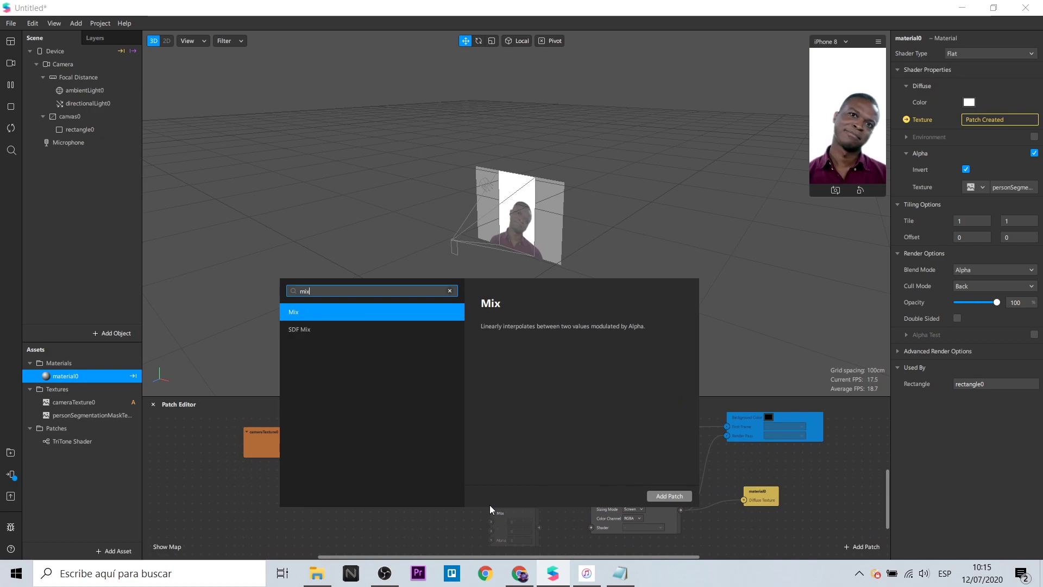
type("x")
key("Return")
left_click_drag(516, 514, 590, 527)
scroll(565, 513, "down", 1)
left_click_drag(538, 484, 538, 501)
Add receivers for Sender camera and Delay Frame and connect them to the Mix patch's first and second inputs
double_click(464, 486)
type("rec")
key("Return")
left_click(465, 481)
left_click(489, 507)
left_click(465, 497)
left_click(489, 540)
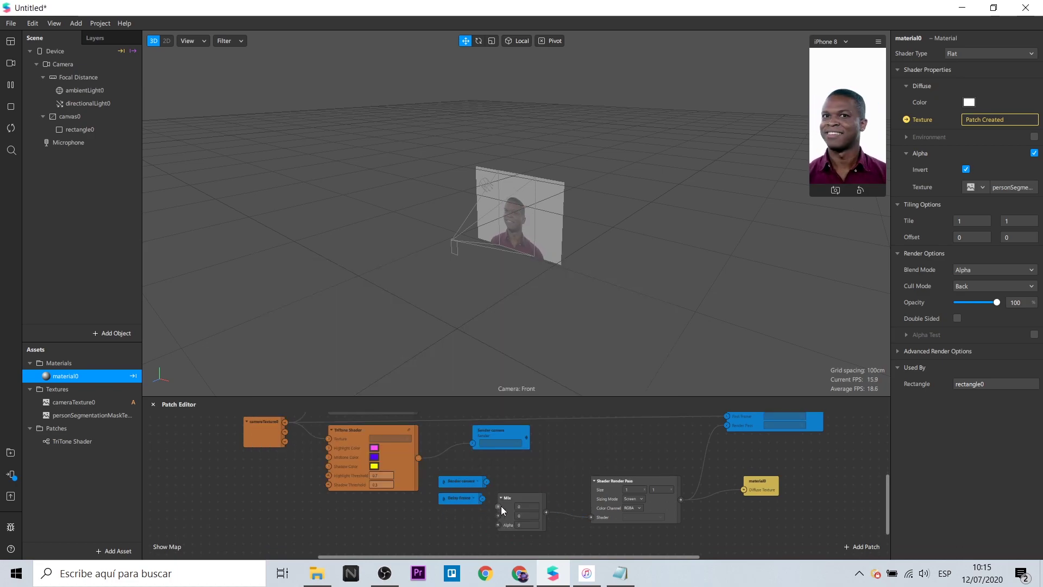
left_click_drag(456, 501, 449, 516)
scroll(454, 505, "down", 3)
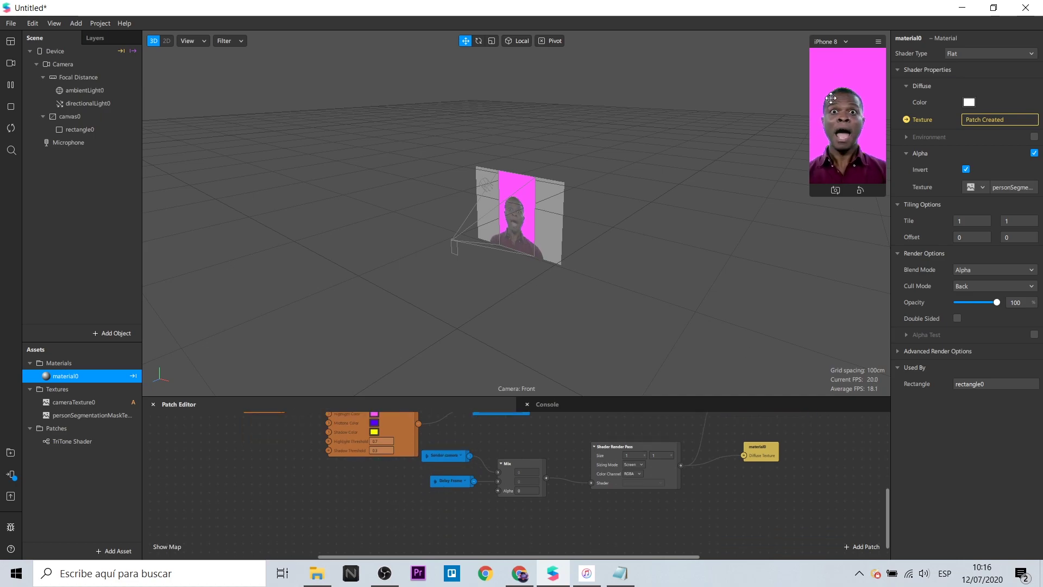
Add a Screen Tap patch that flips a new Switch patch, and connect the Switch's output to the Mix patch's Alpha input
double_click(333, 526)
type("scree")
left_click(174, 341)
left_click(499, 507)
double_click(397, 519)
type("sw")
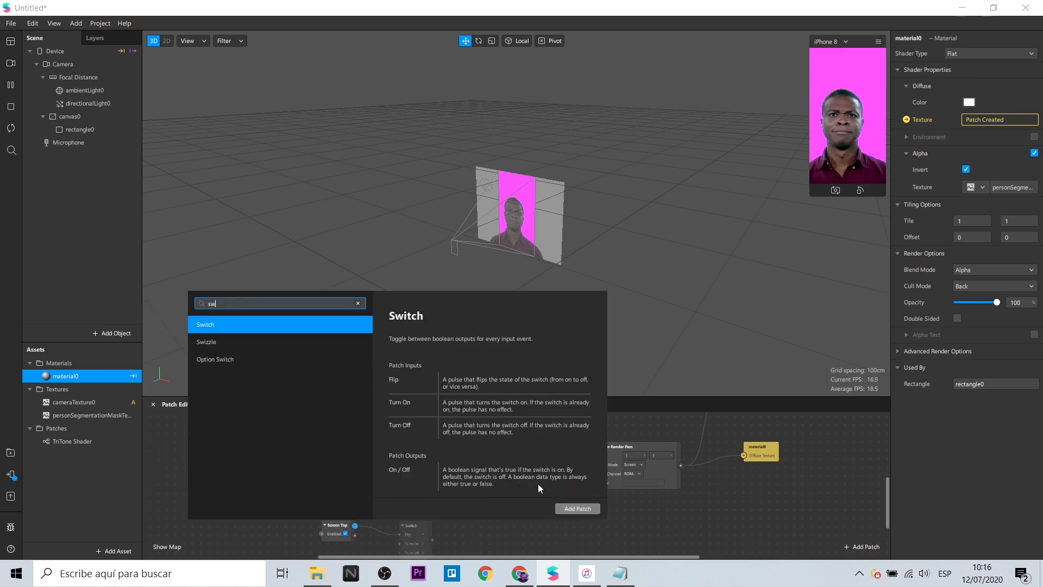
left_click(562, 507)
left_click_drag(477, 512, 497, 491)
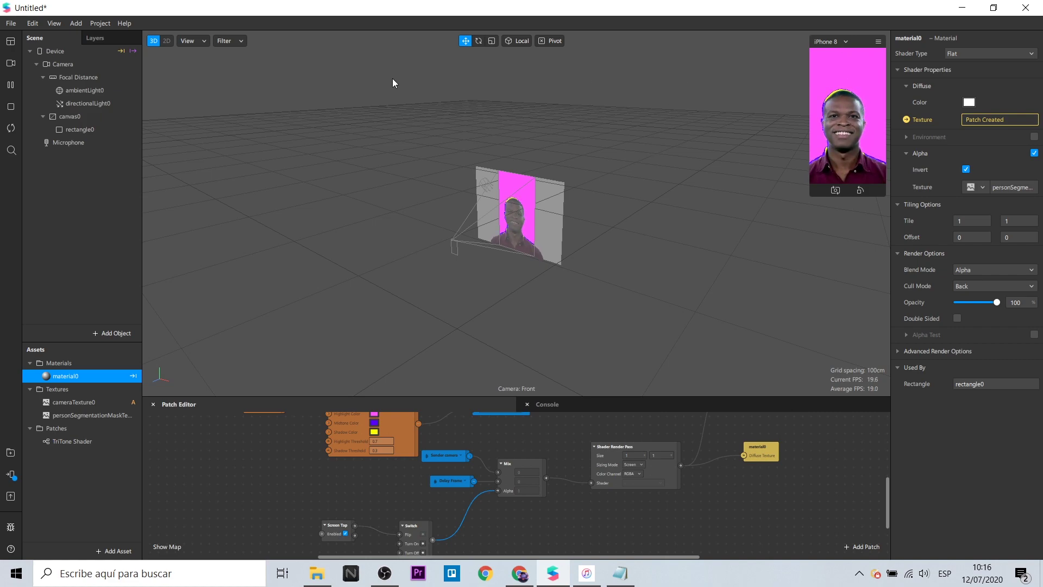
Preview the effect on the phone in Spark AR Player and switch between its cameras
left_click(9, 477)
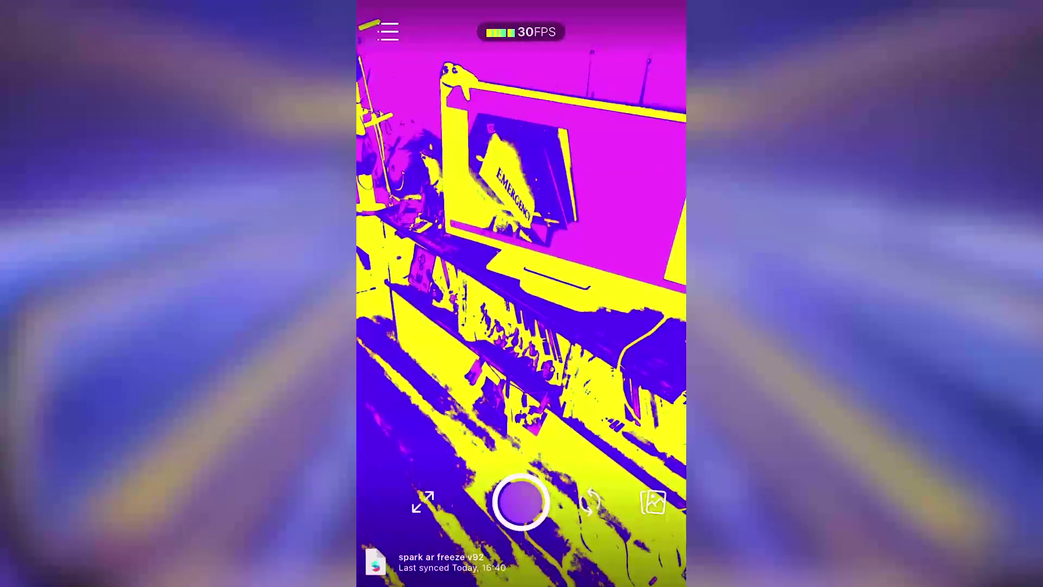
left_click(590, 501)
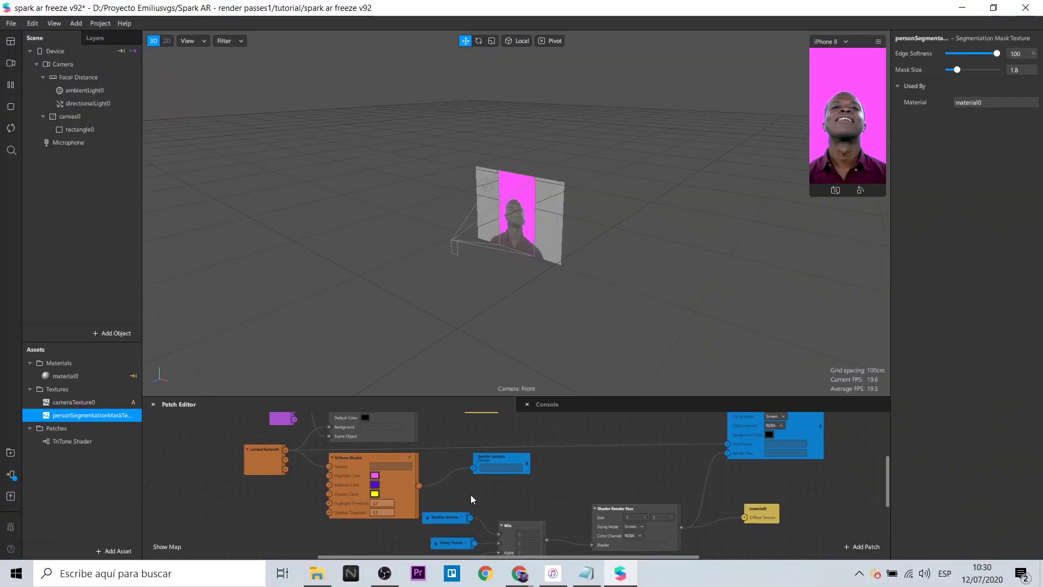
Delete the TriTone Shader patch and connect cameraTexture0's RGBA output directly to the Sender camera patch
left_click(350, 457)
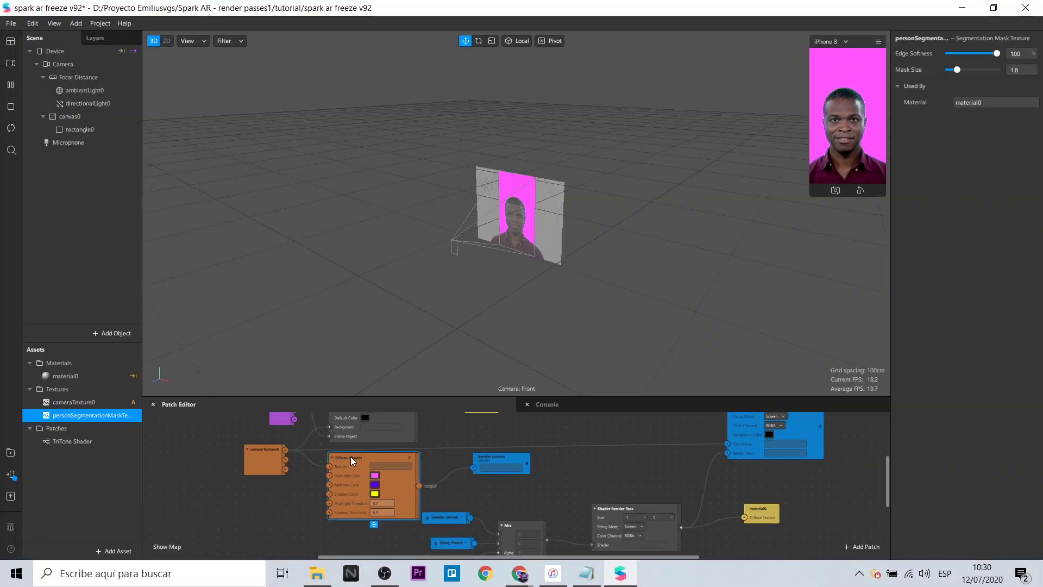
key("Delete")
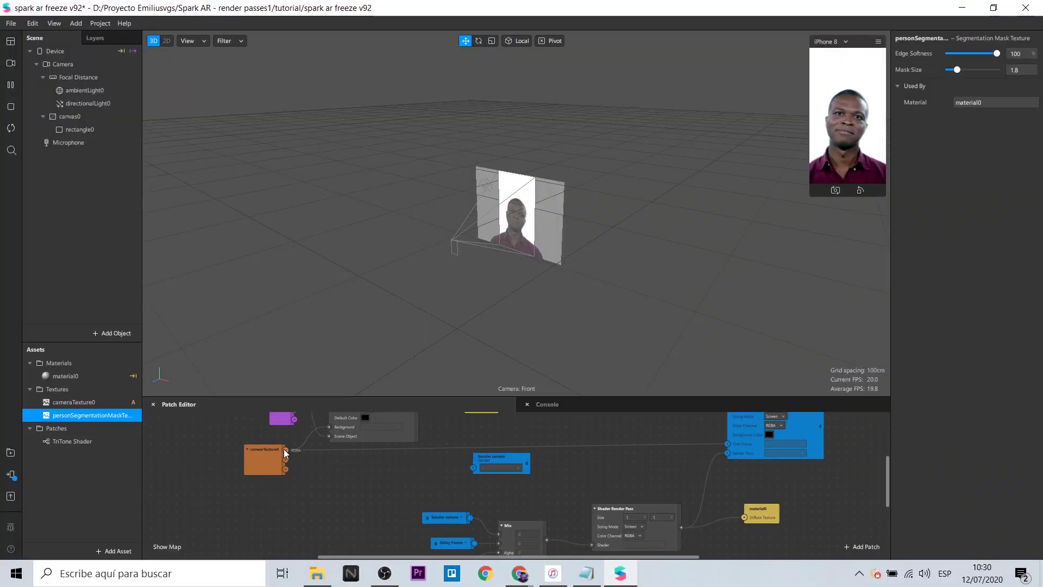
mouse_move(430, 463)
left_mouse_down()
mouse_move(471, 471)
mouse_move(419, 473)
left_mouse_up()
Send the effect without the TriTone Shader to the connected iPhone for preview in Spark AR Player
left_click(11, 474)
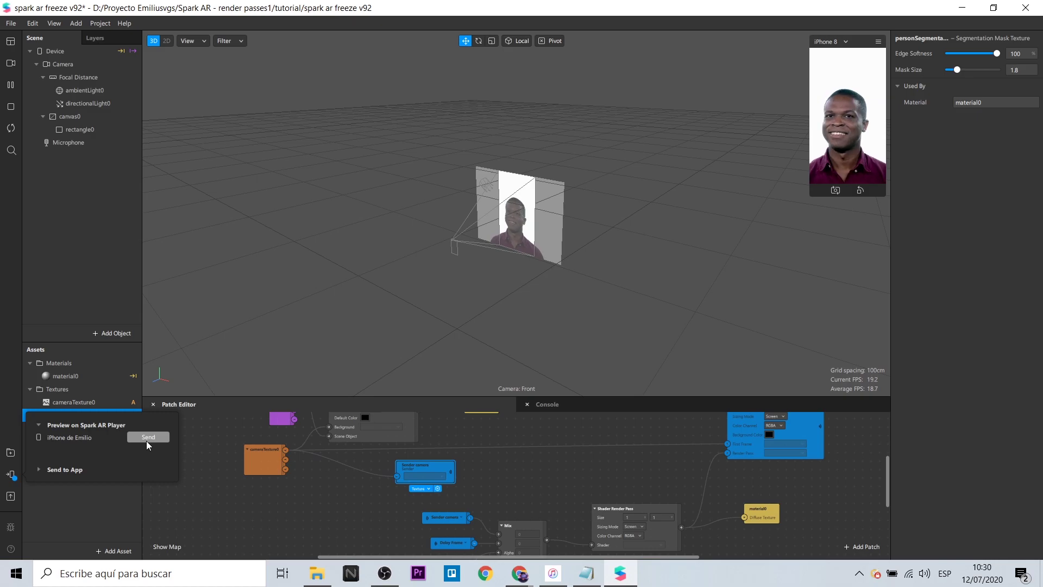
left_click(148, 437)
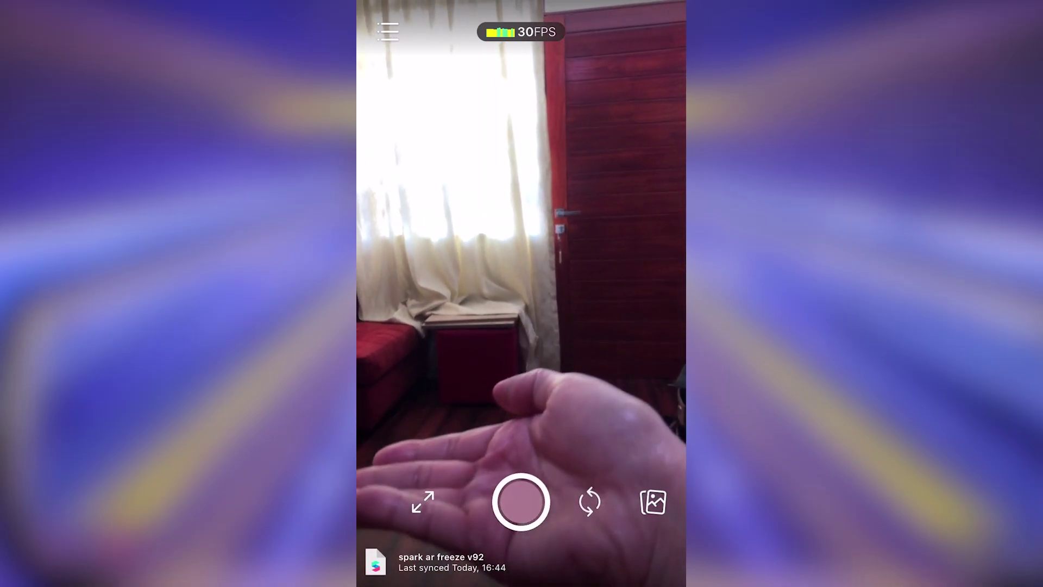